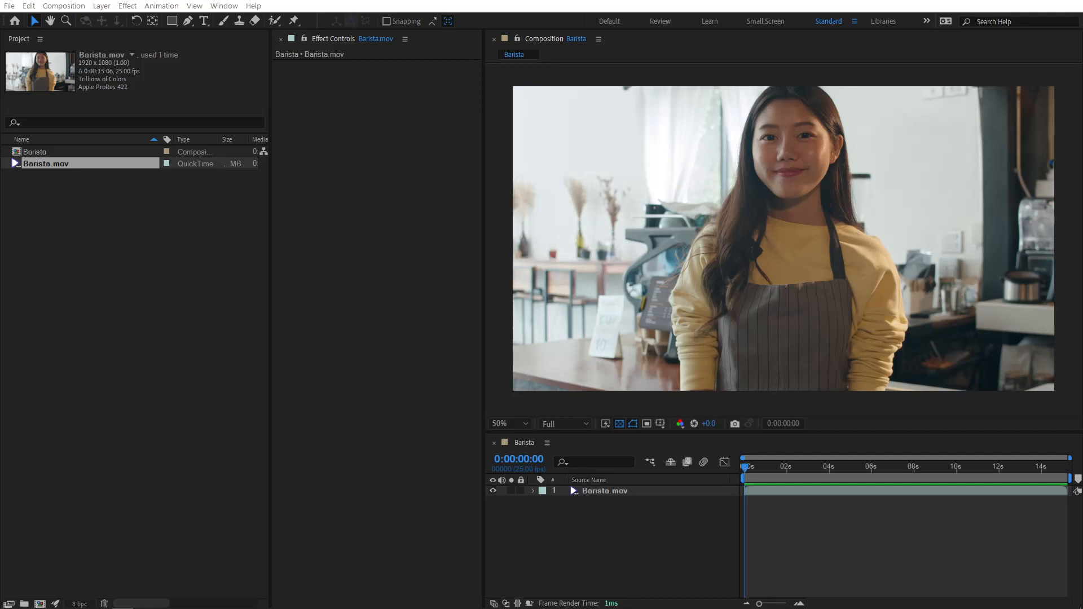
Apply the Lumetri Color effect from the Color Correction effects to the Barista.mov layer.
click(793, 490)
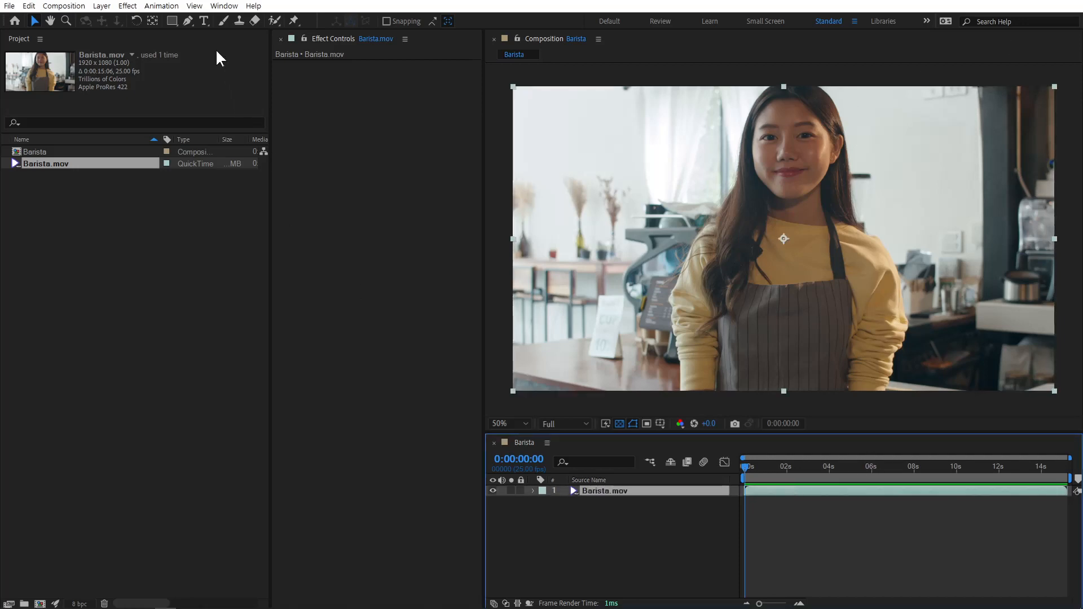
click(127, 5)
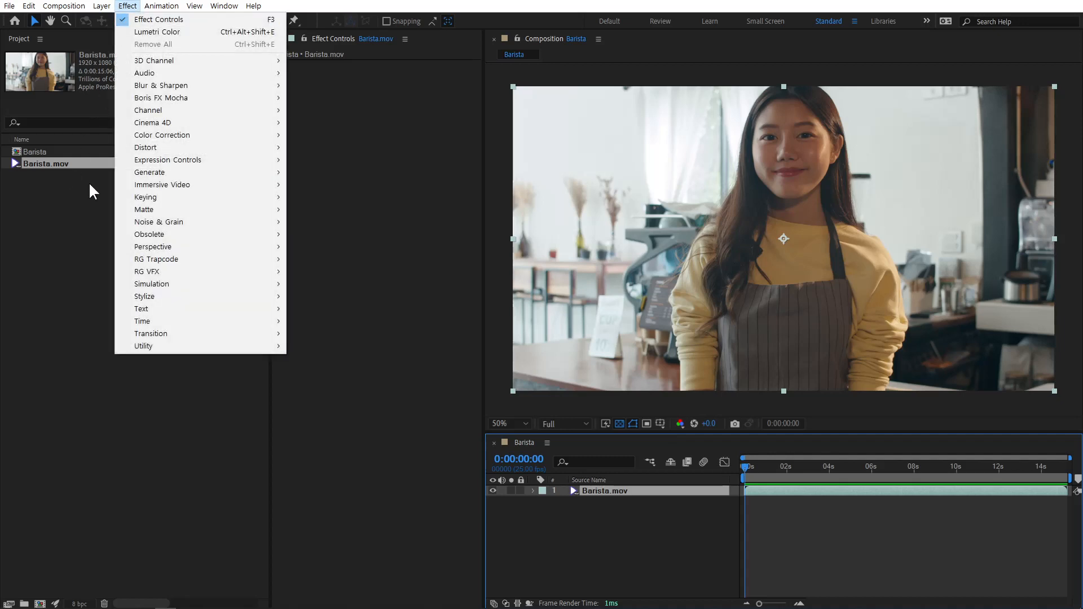
mouse_move(172, 135)
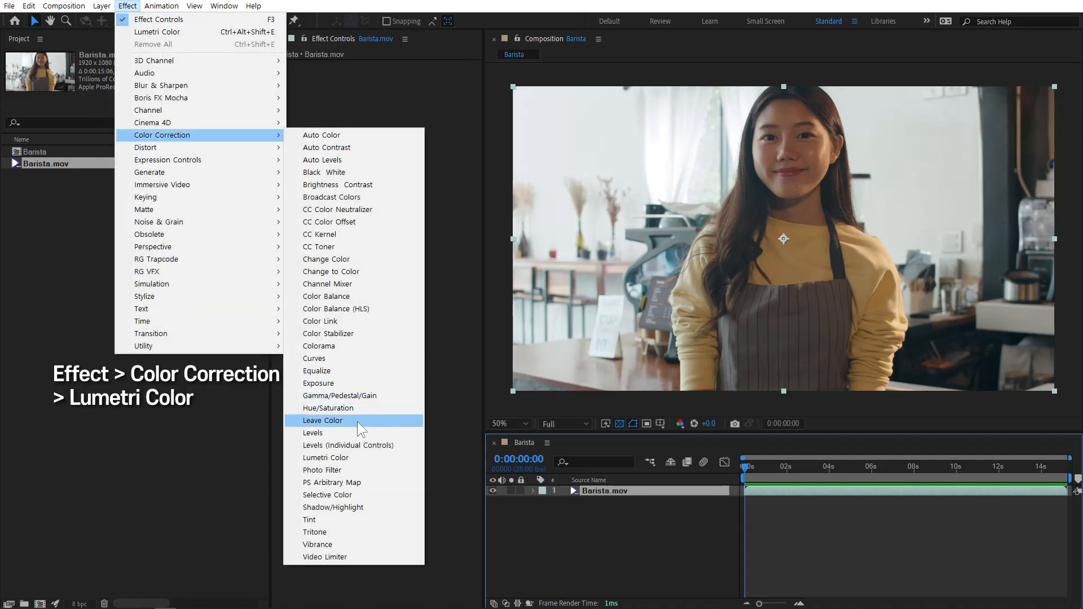
click(343, 459)
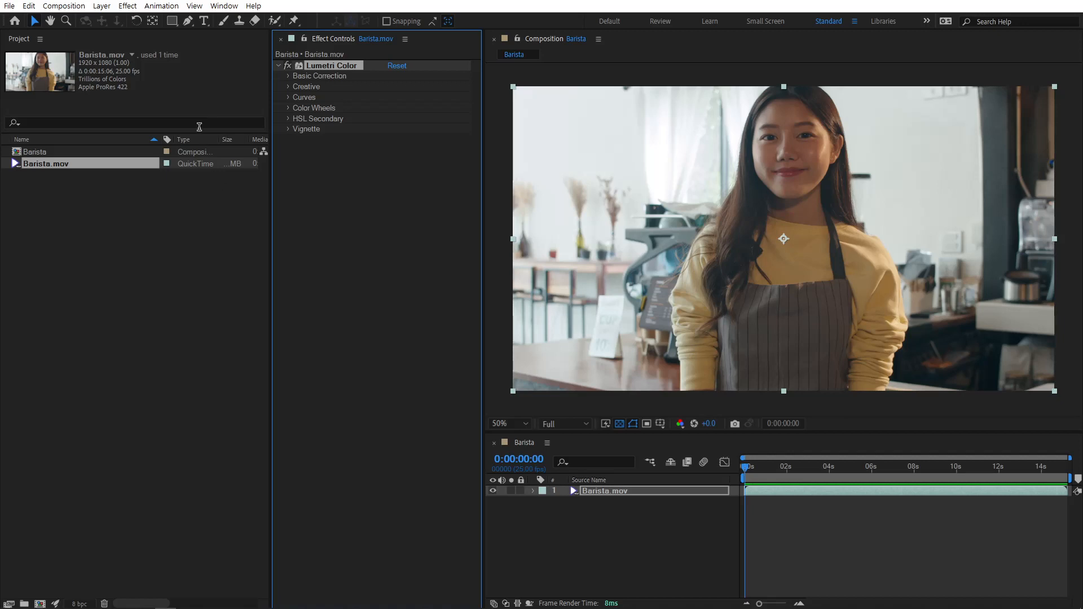
Show the Lumetri Scopes in the workspace.
click(224, 7)
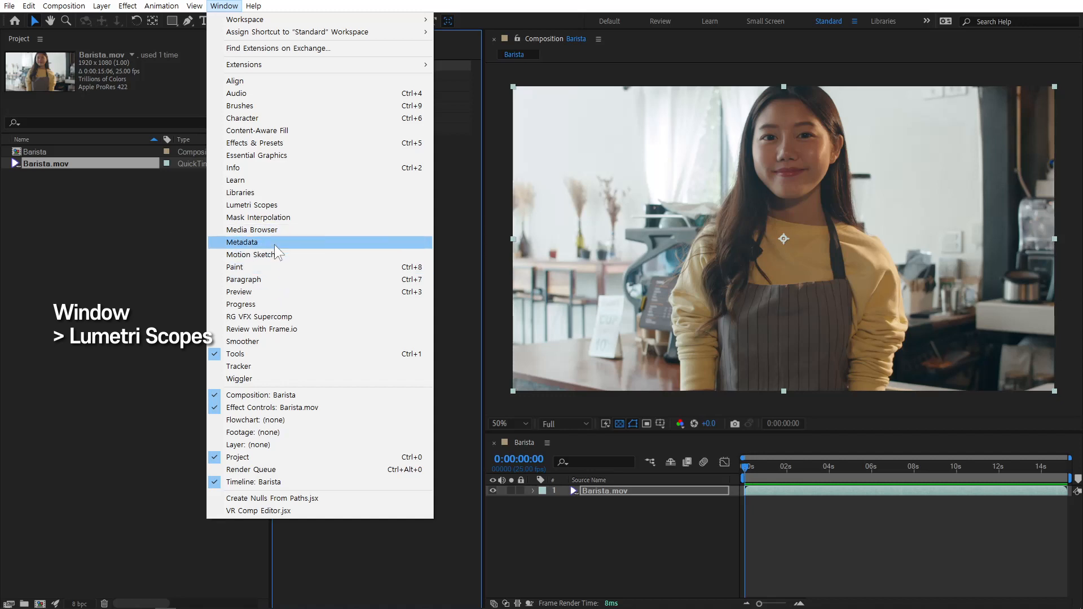
click(283, 206)
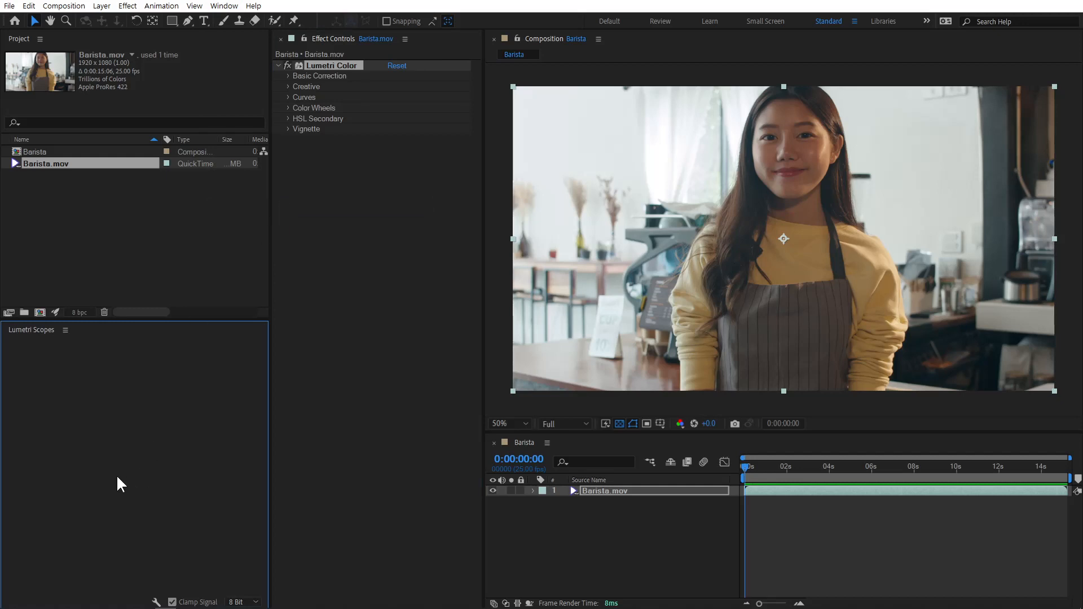
Switch the scopes to the Waveform RGB preset and add the Vectorscope YUV alongside it.
click(155, 601)
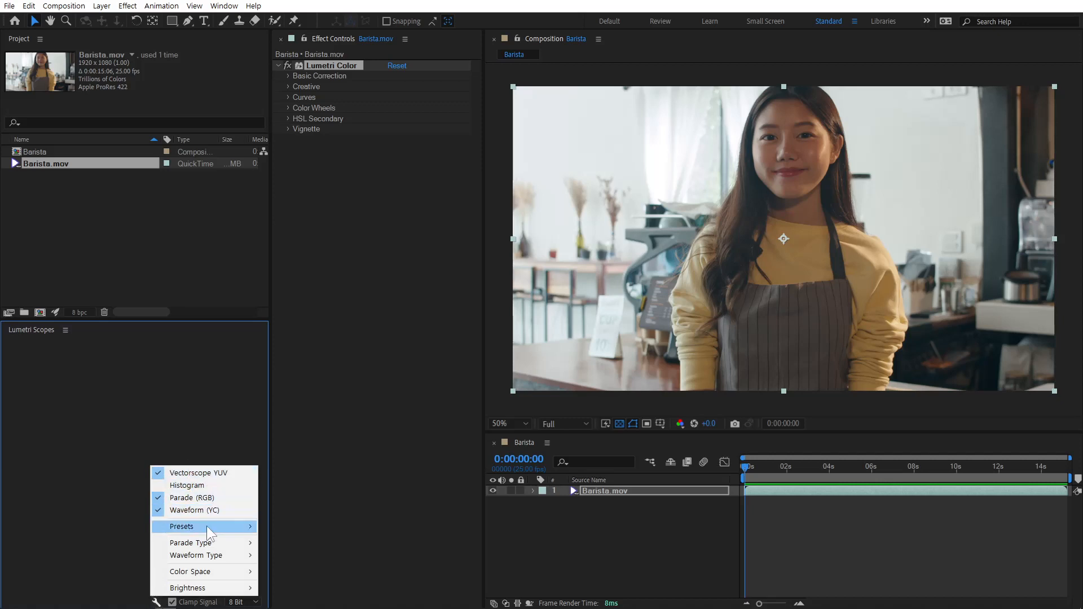
mouse_move(206, 525)
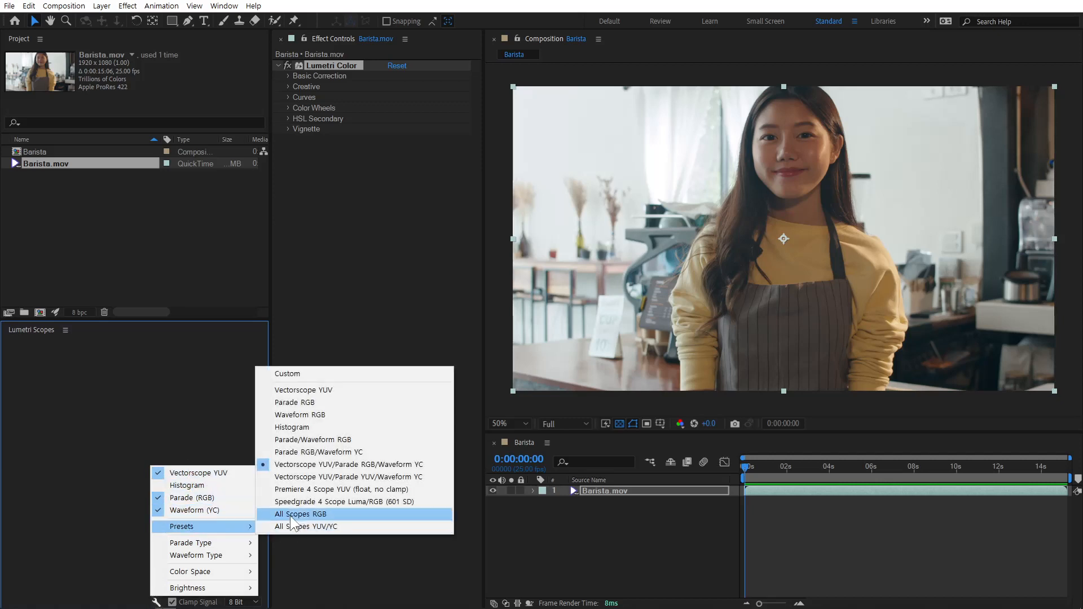
click(339, 420)
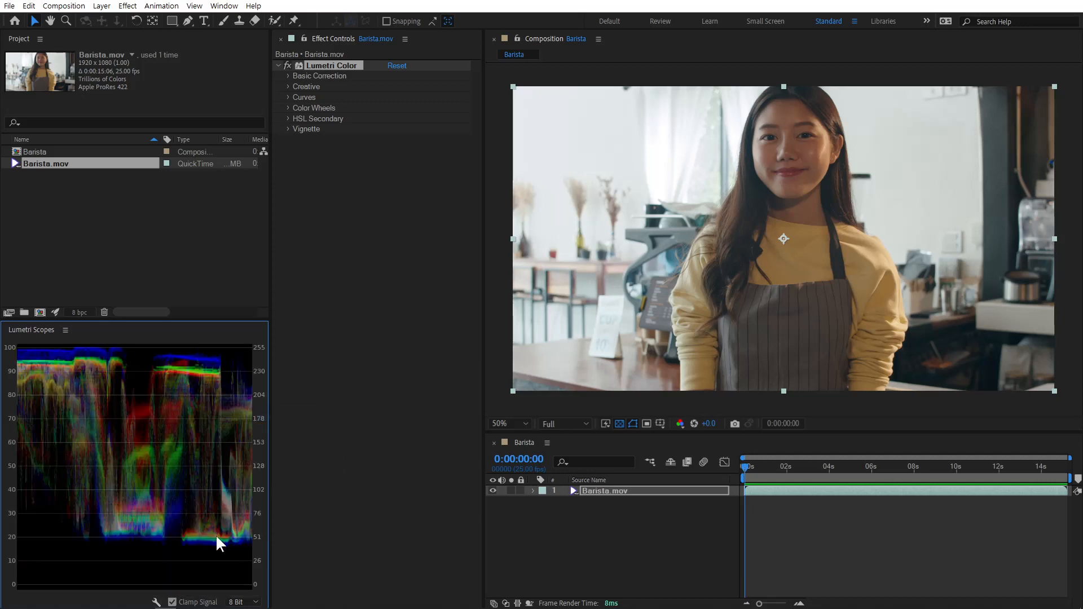
click(160, 600)
click(199, 473)
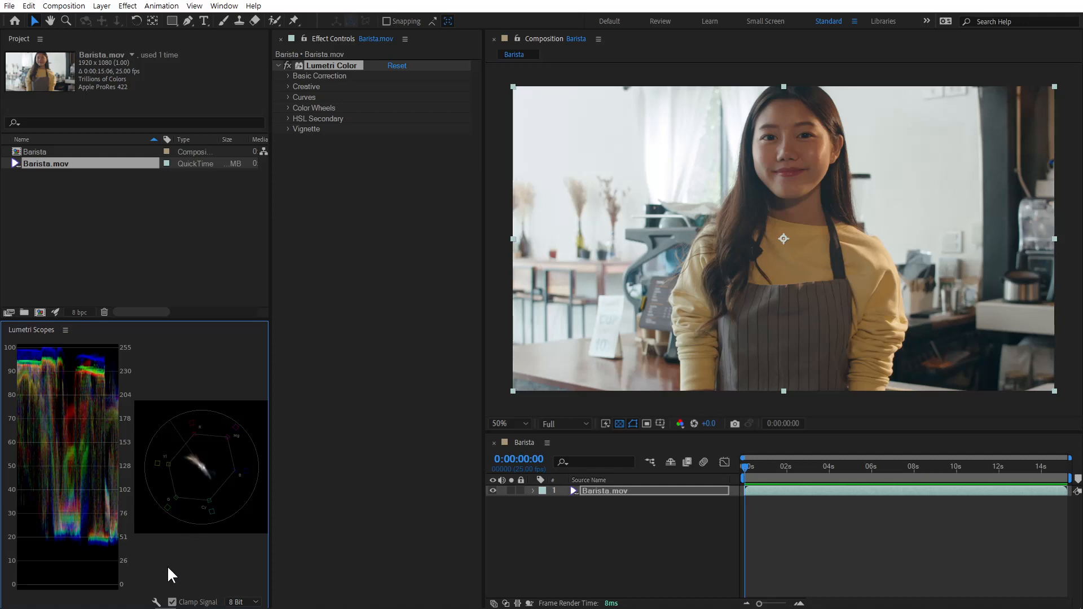
Set the scopes to the Vectorscope YUV/Parade RGB/Waveform YC preset.
click(158, 600)
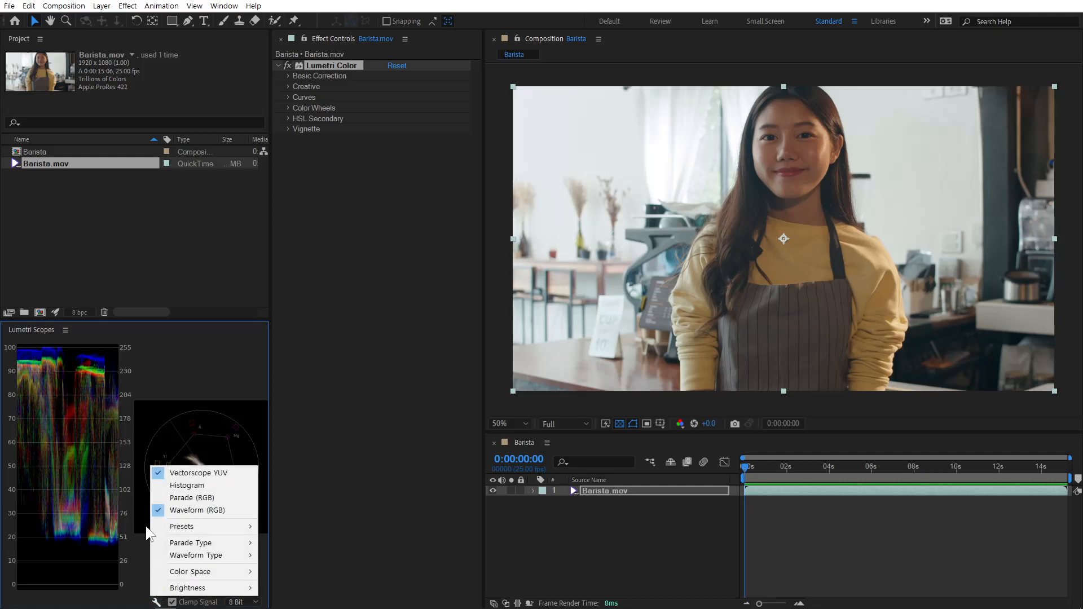
mouse_move(194, 525)
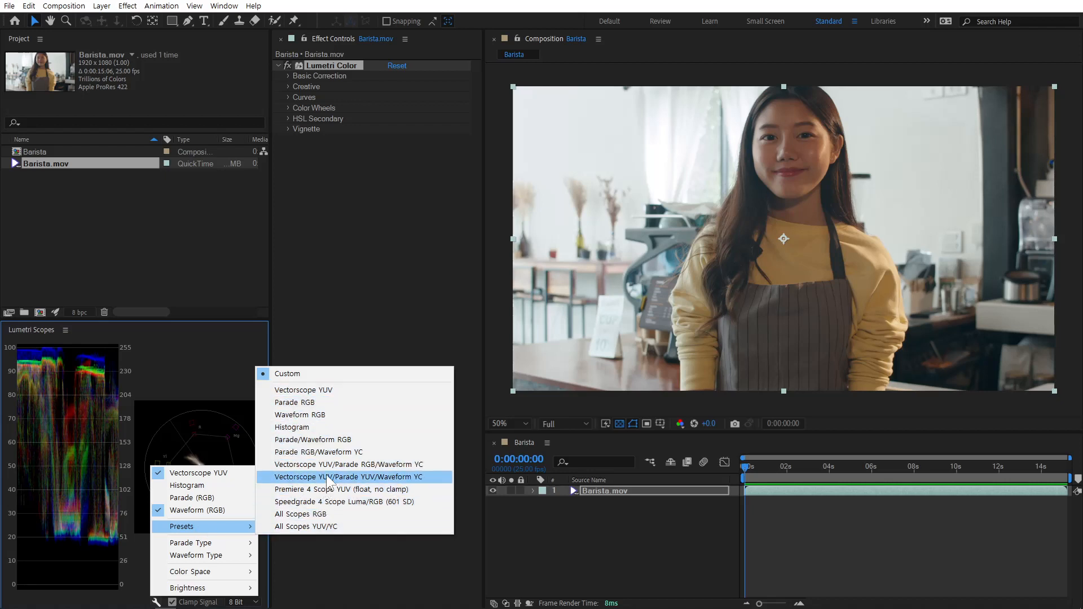
click(338, 464)
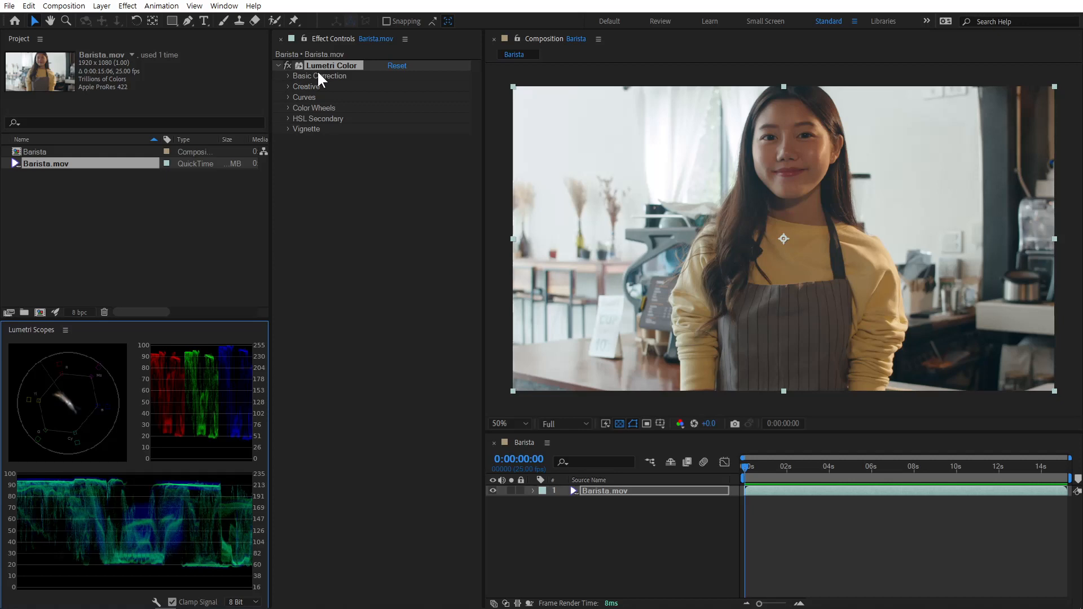
Examine the controls in Lumetri Color's Basic Correction, Creative, Curves, Color Wheels, HSL Secondary and Vignette sections, one after another.
click(289, 76)
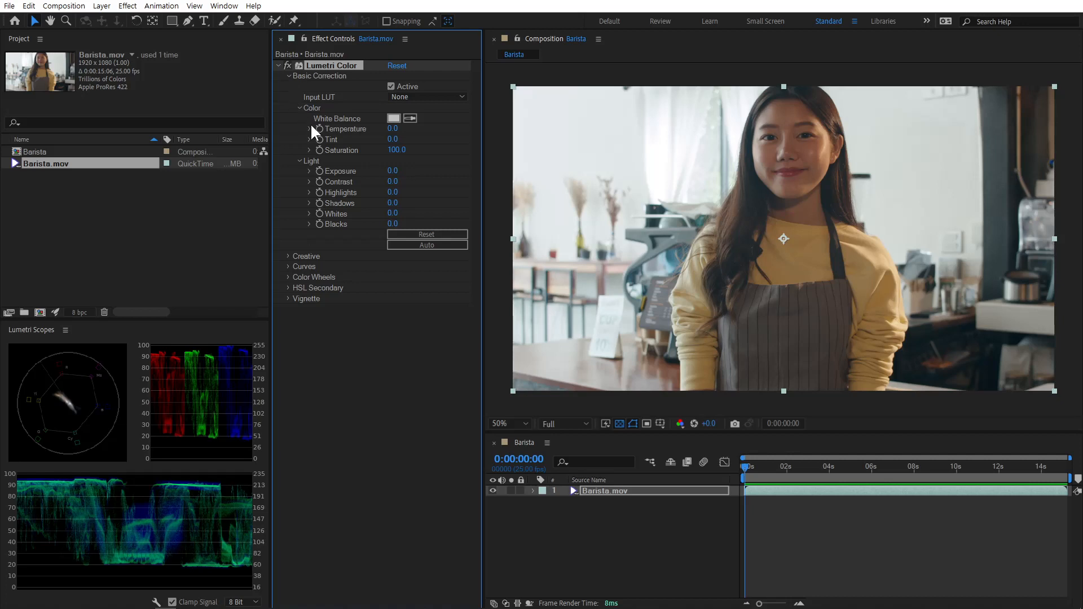
click(288, 75)
click(288, 86)
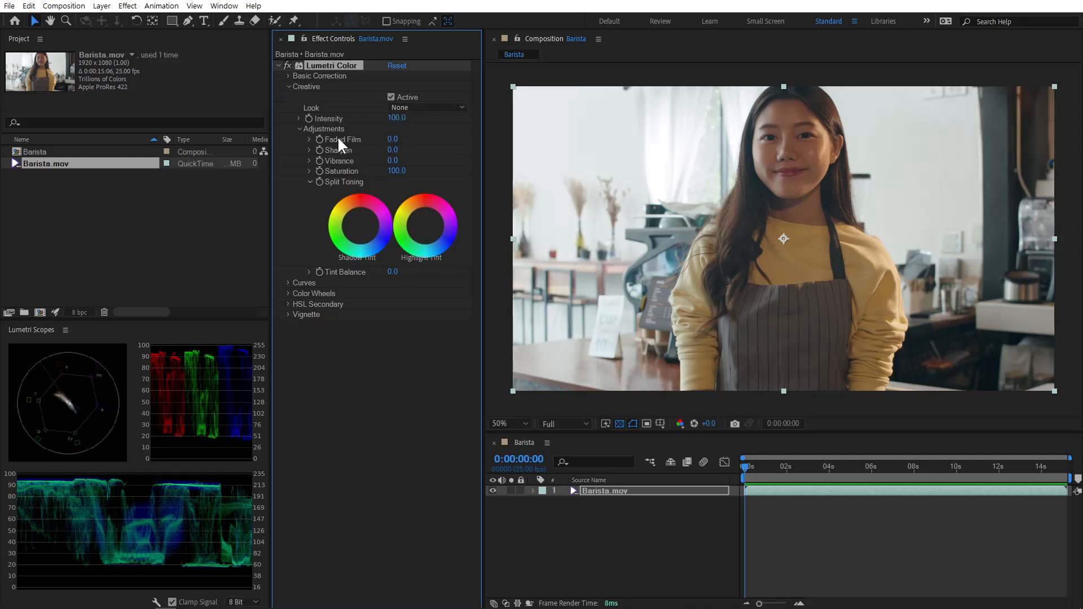
click(288, 86)
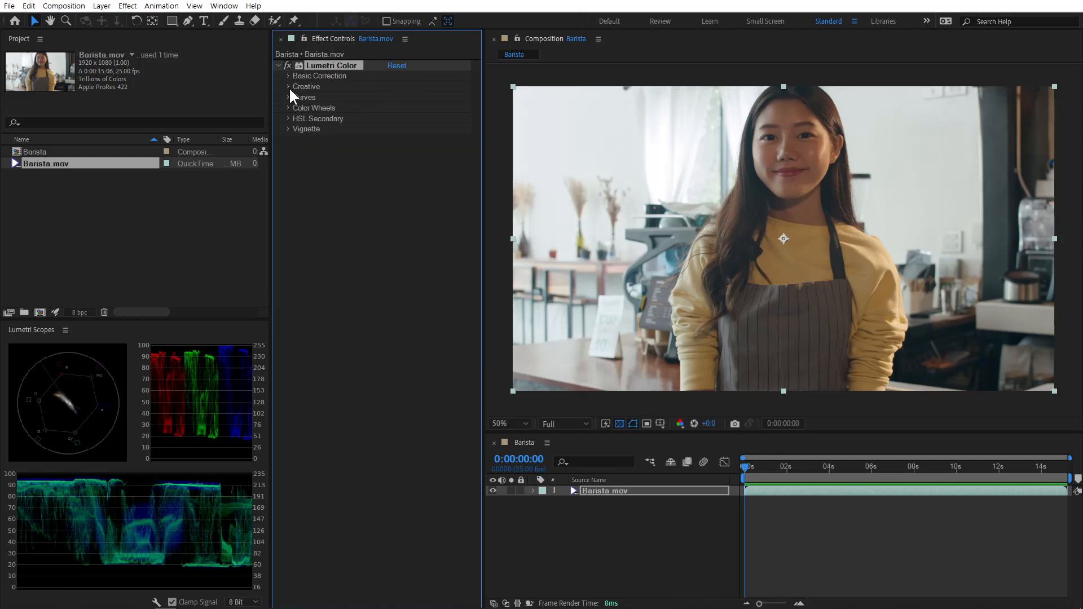
click(287, 97)
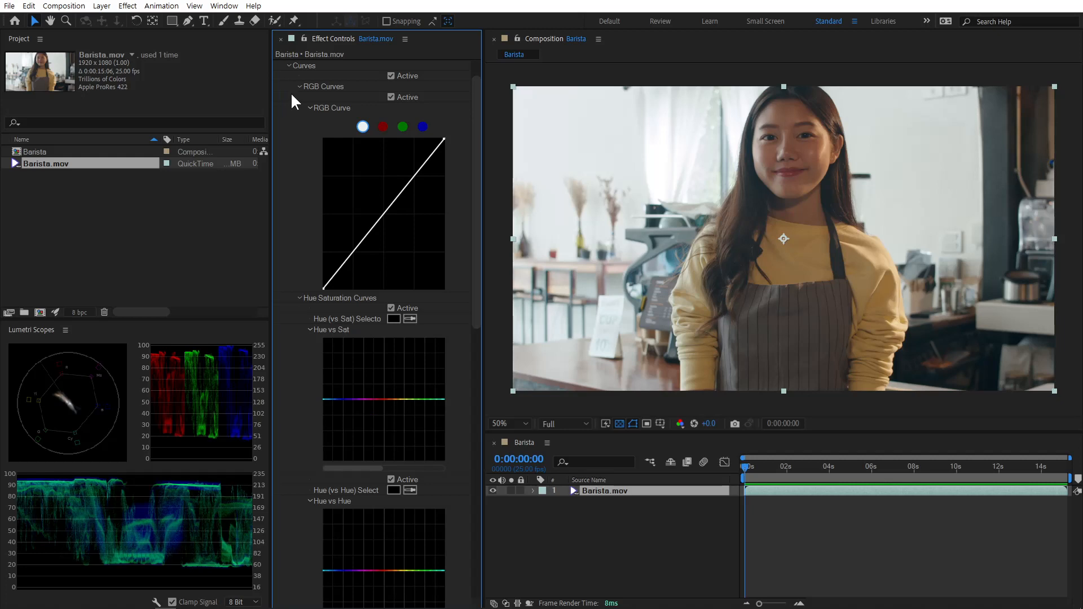
click(289, 65)
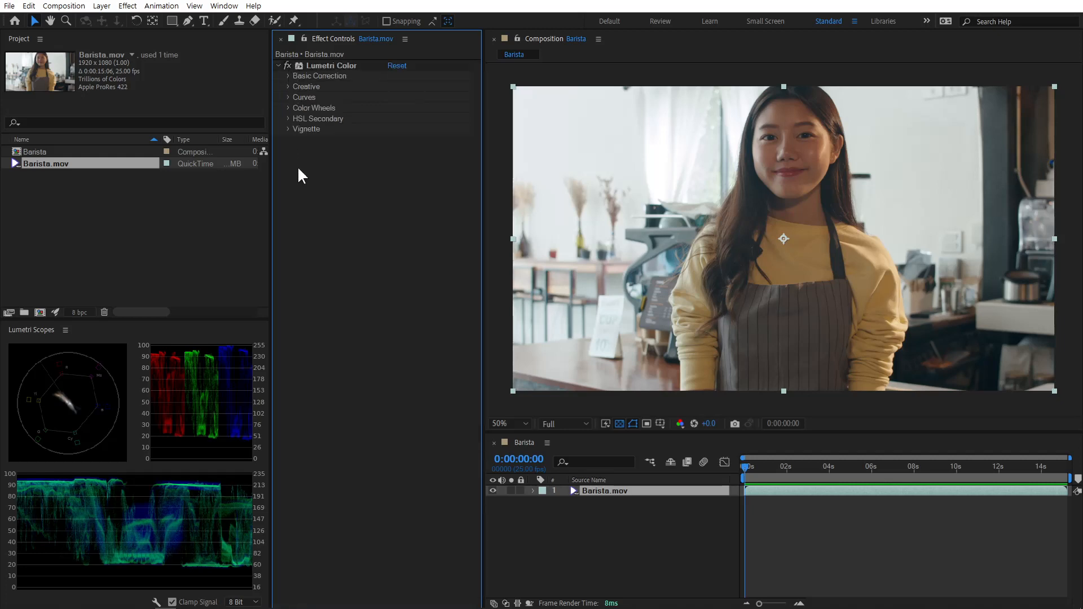
click(288, 108)
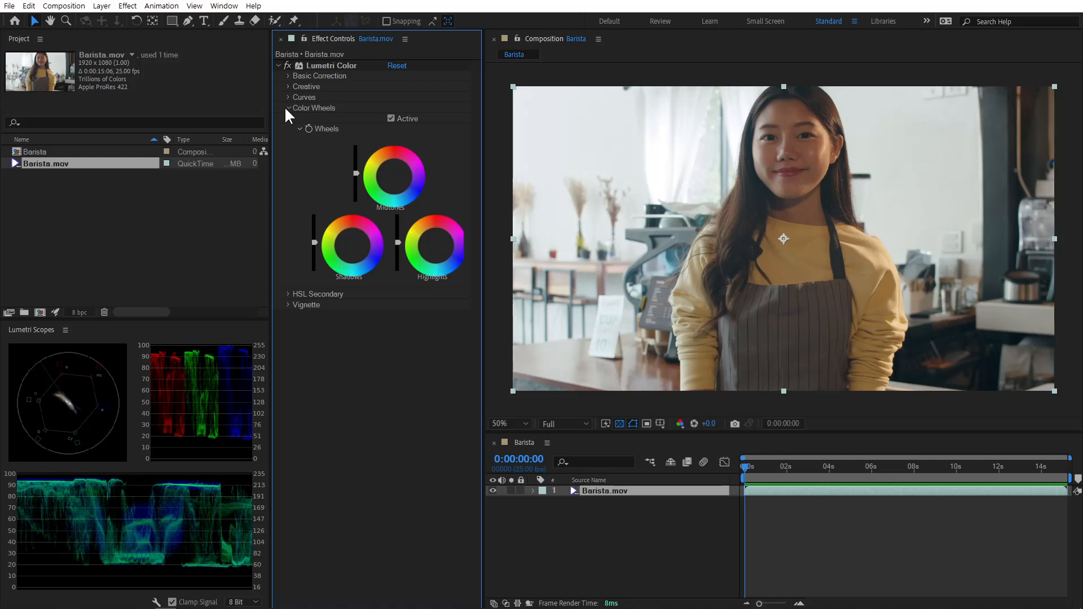
click(288, 108)
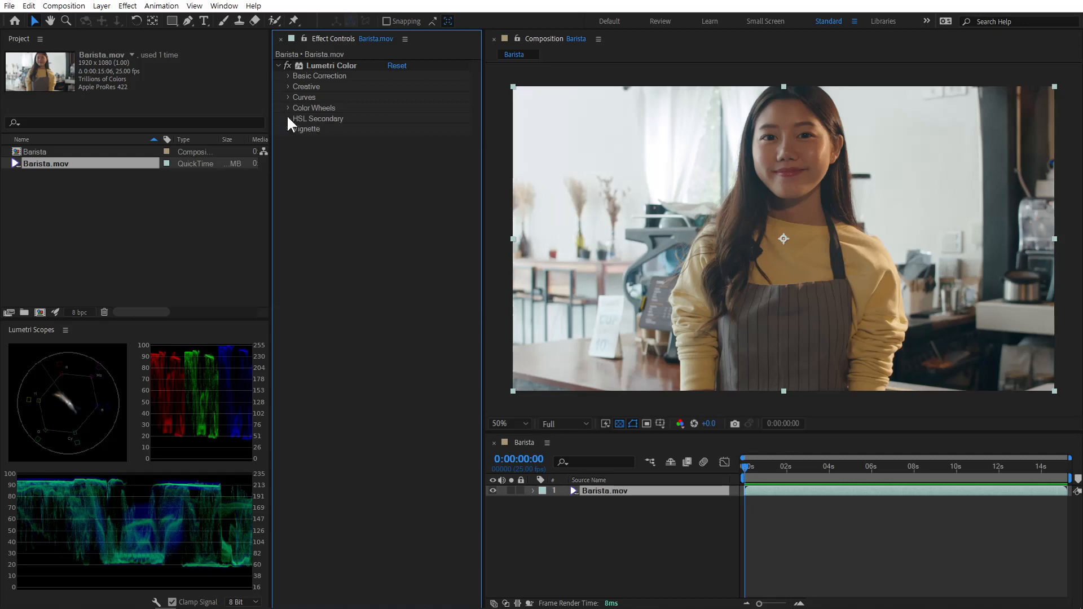
click(288, 118)
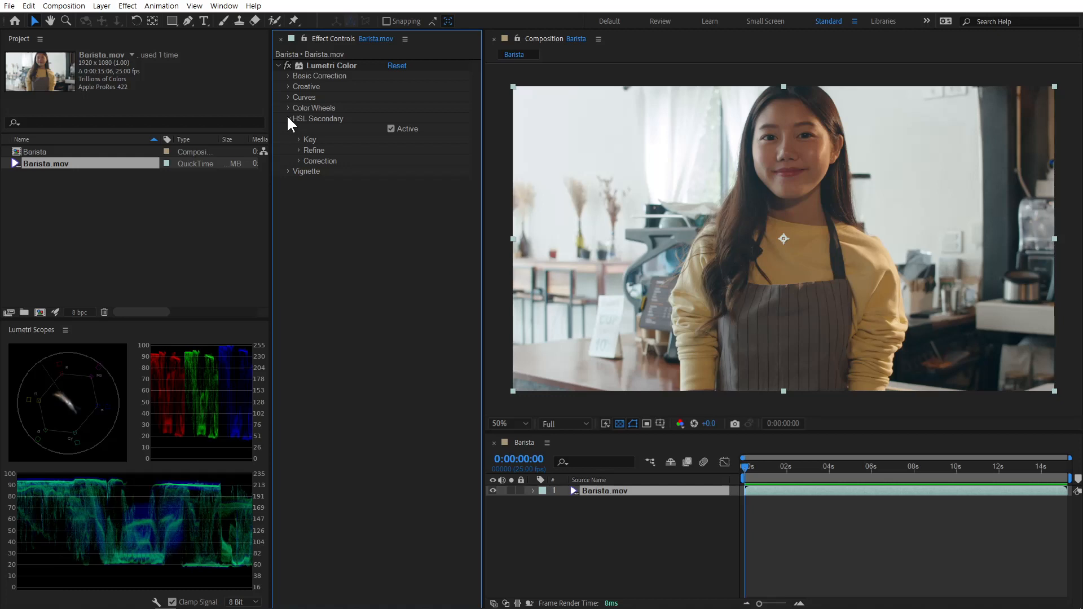
click(288, 119)
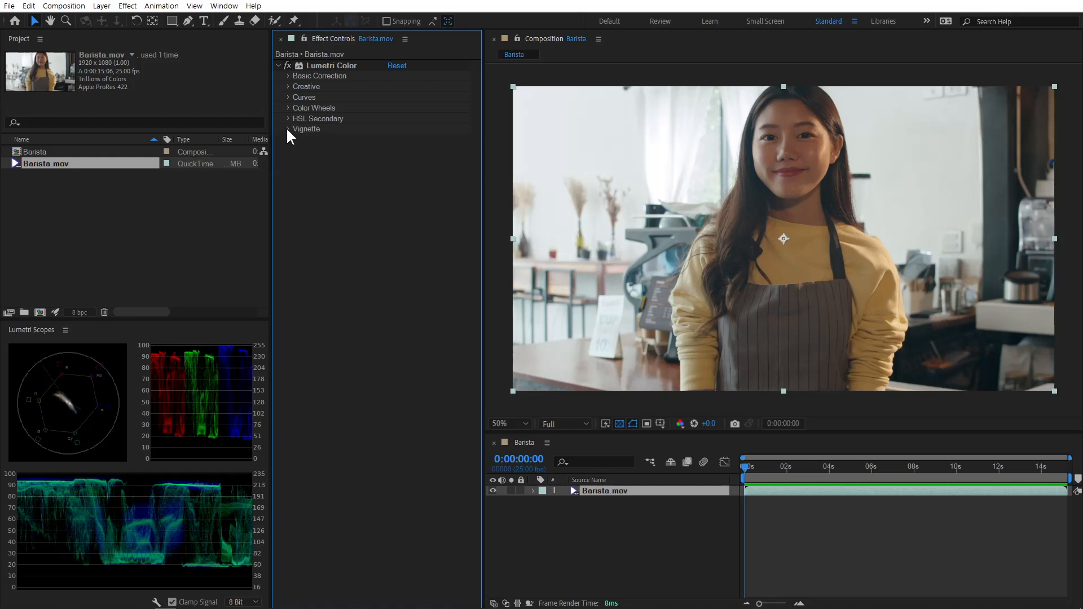
click(289, 129)
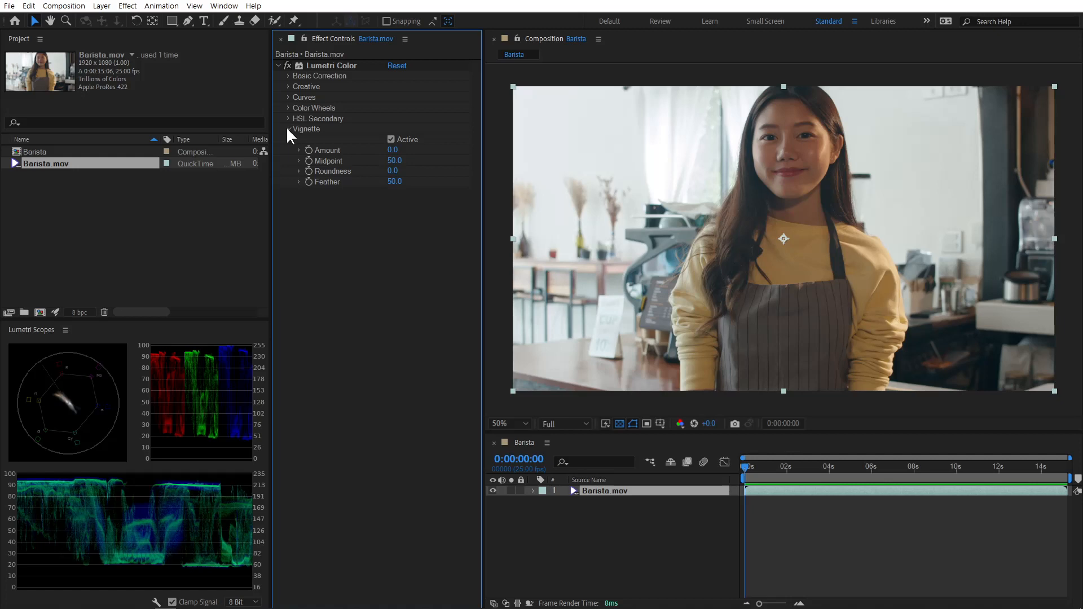
click(288, 130)
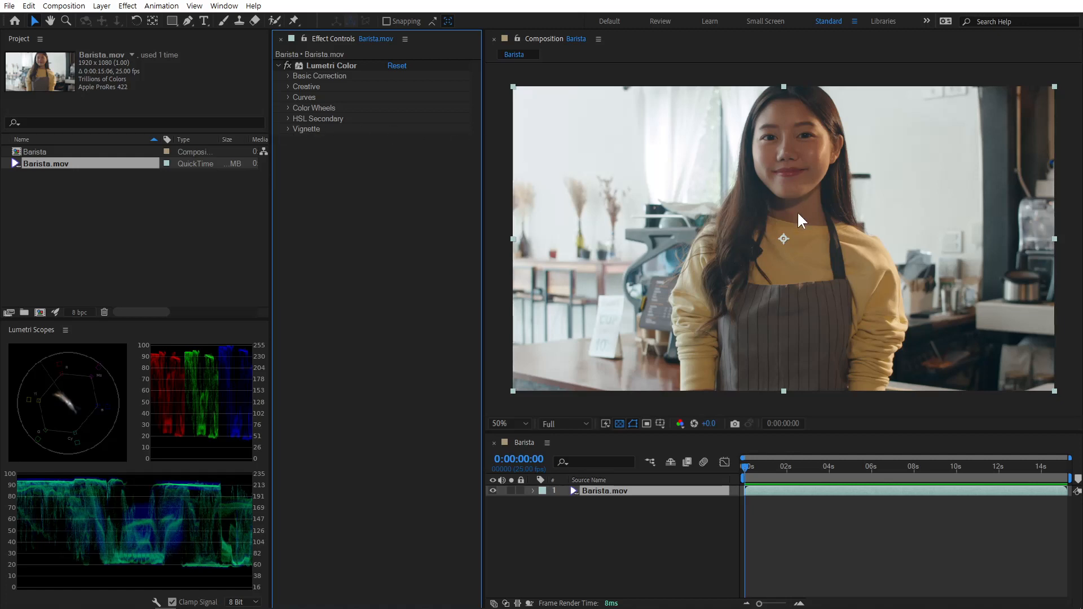
Expand Lumetri Color's Basic Correction section and review the available Input LUT options.
click(288, 76)
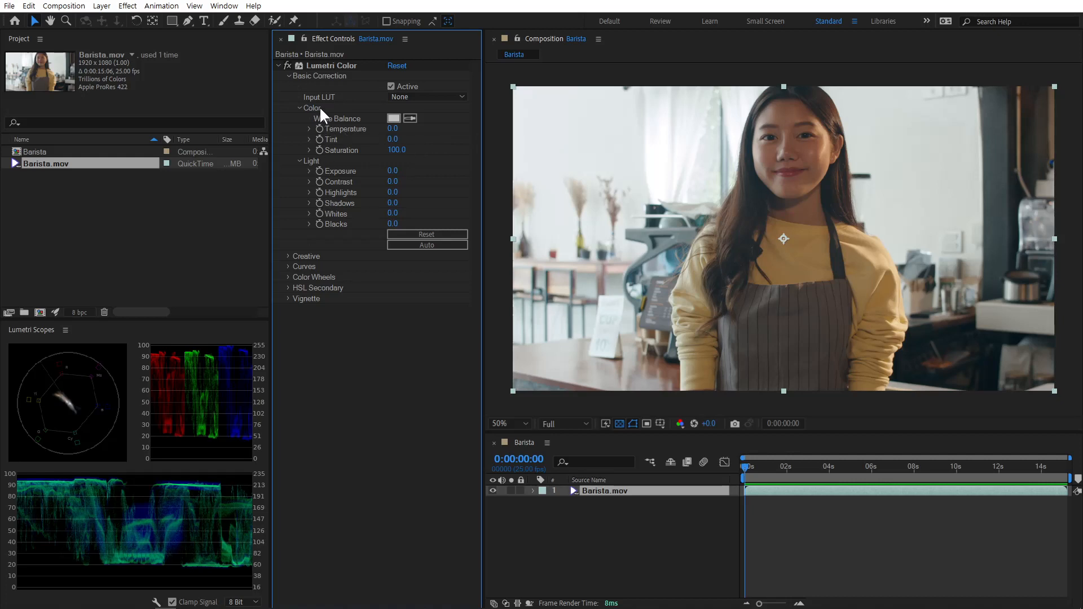
click(412, 95)
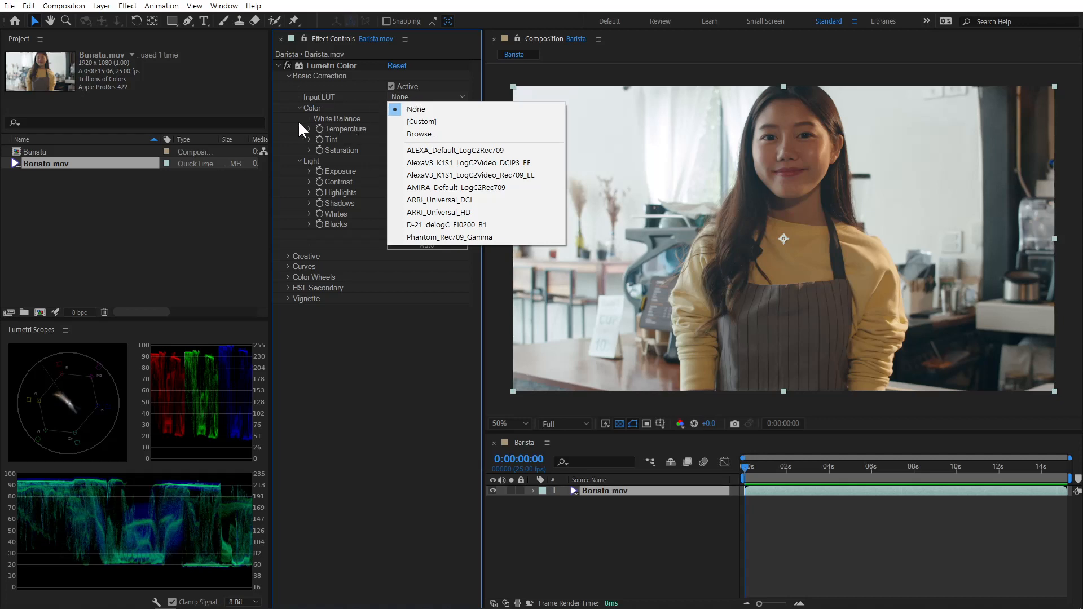
click(313, 106)
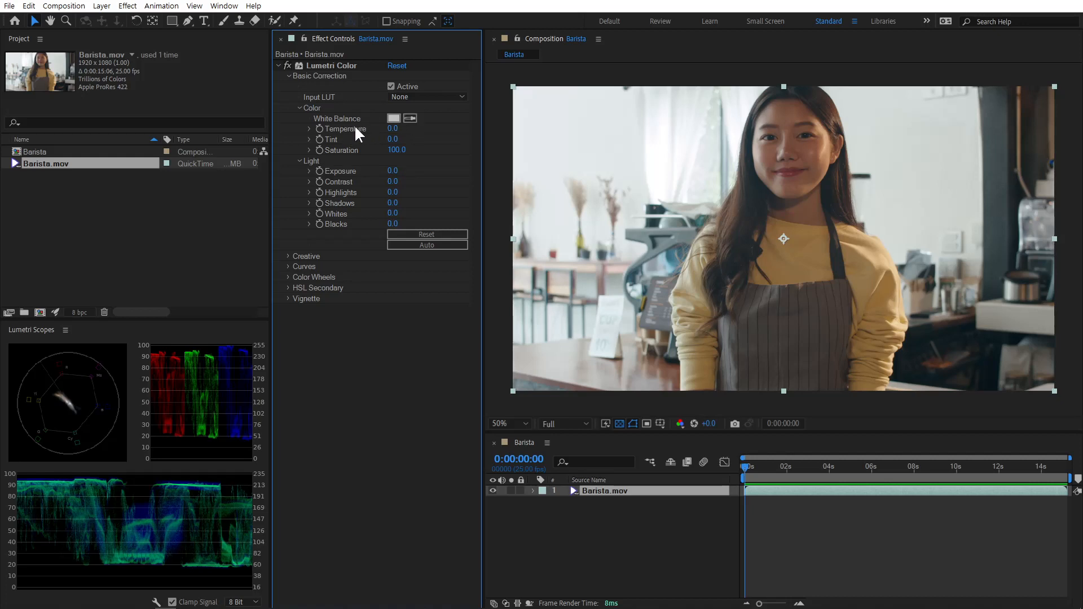
Try a cooler Temperature and a Saturation of 83 in Basic Correction, undoing the test changes.
mouse_move(392, 128)
mouse_down()
mouse_move(425, 128)
mouse_move(371, 133)
mouse_up()
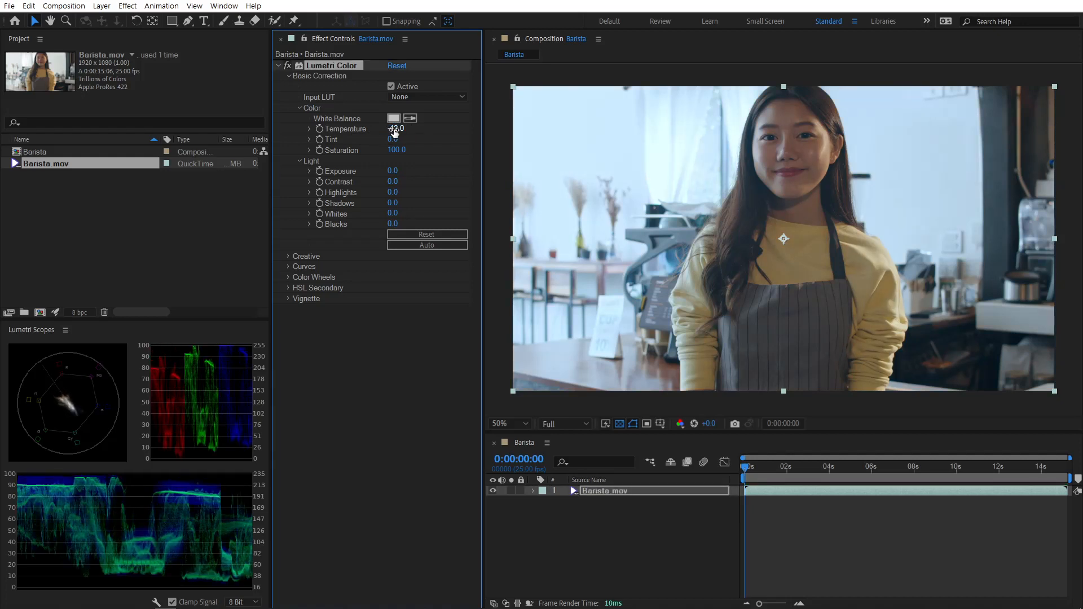
key(ctrl+z)
mouse_move(396, 142)
mouse_down()
mouse_move(377, 141)
mouse_move(402, 142)
mouse_move(395, 156)
mouse_up()
key(ctrl+z)
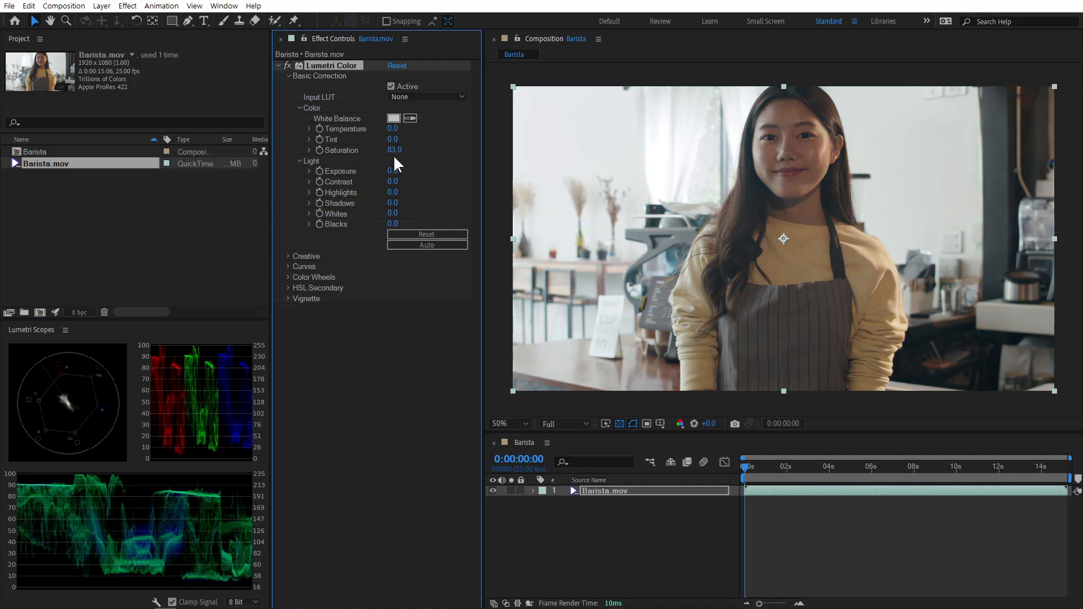
key(ctrl+z)
Try a higher Exposure and reset it to 0, and test Contrast at 82 before undoing it.
mouse_move(397, 174)
mouse_down()
mouse_move(422, 172)
mouse_move(404, 172)
mouse_up()
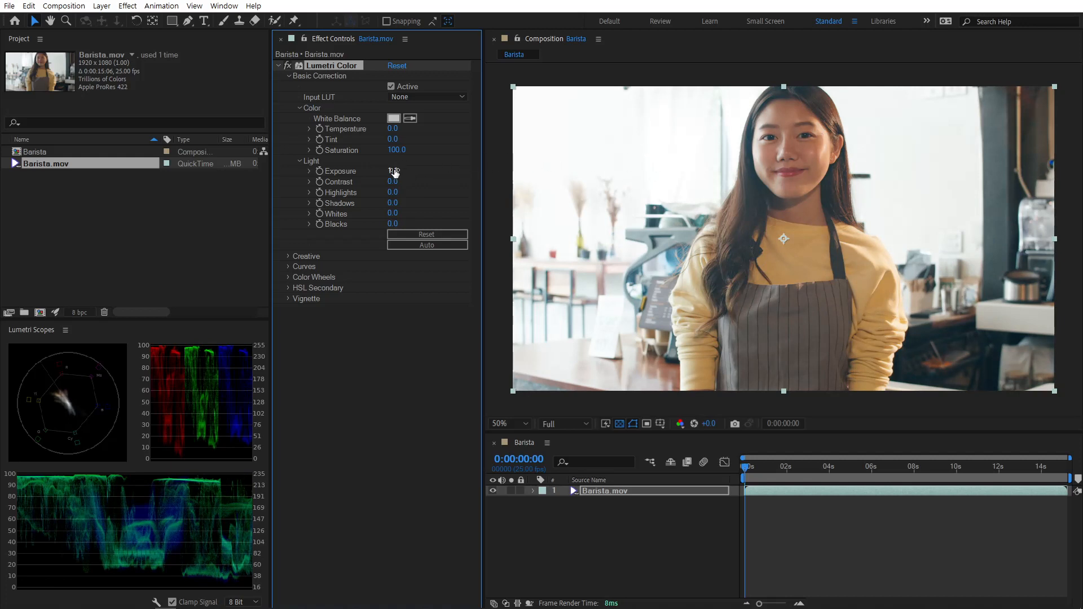
click(394, 171)
text(0)
key(Return)
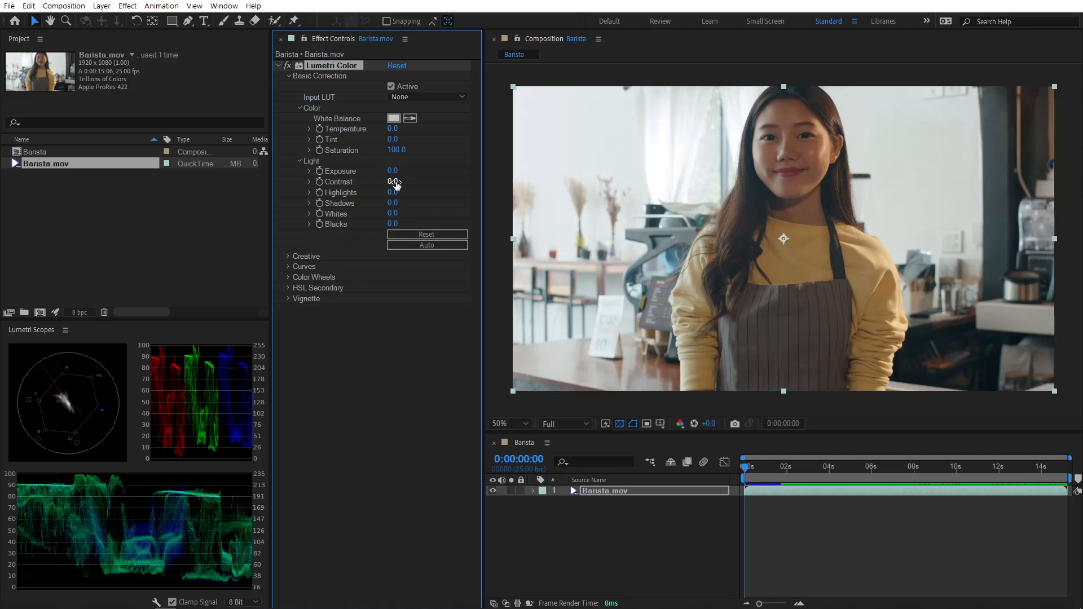
drag(393, 182, 443, 178)
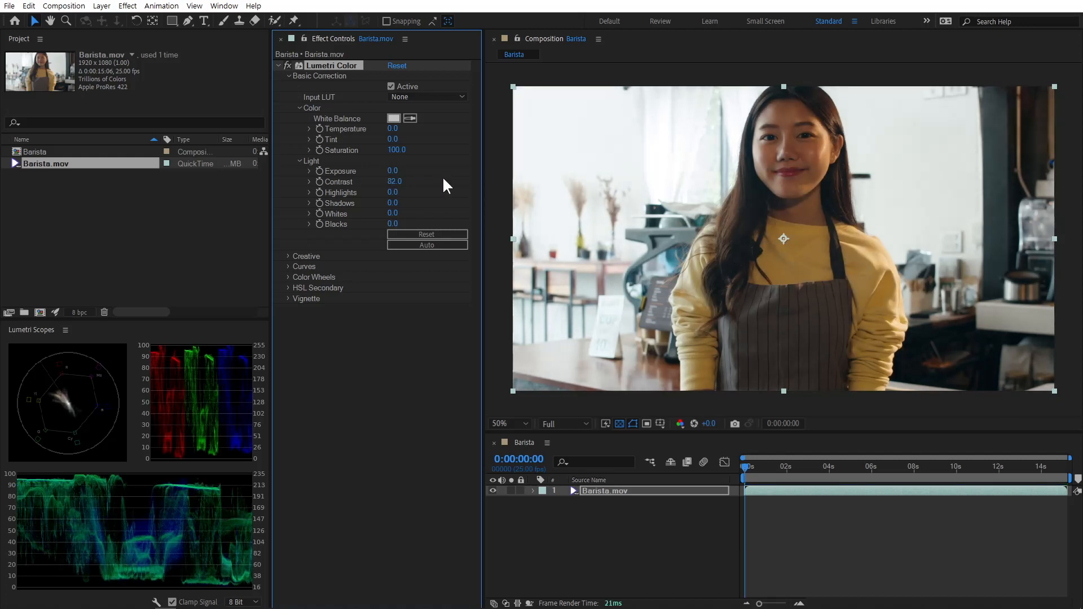
key(ctrl+z)
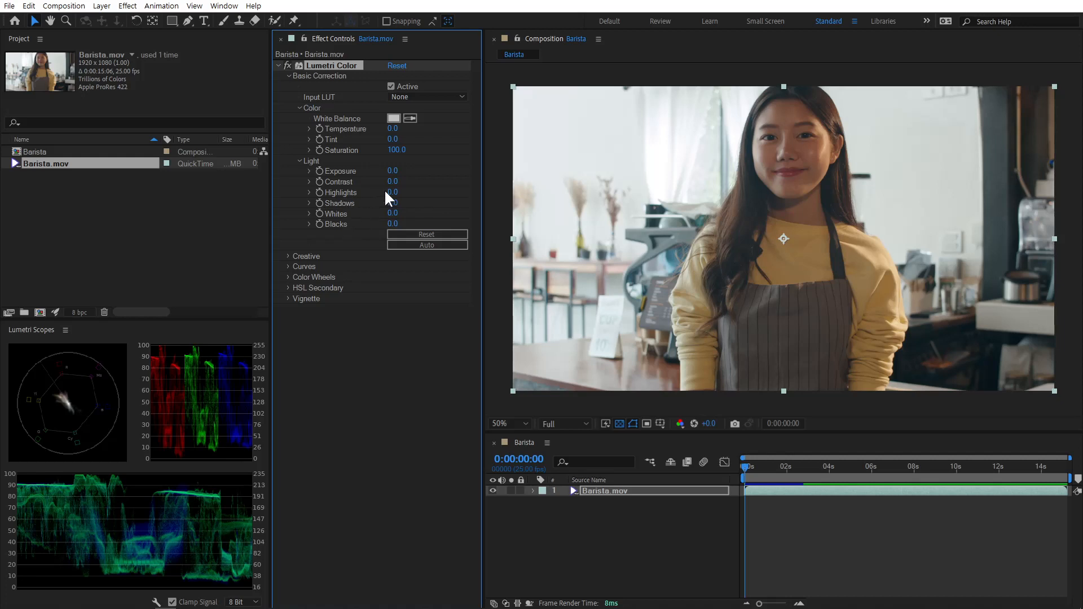
Try raised Highlights of 142 and a lower setting in Basic Correction, and reset Highlights to 0.
drag(391, 193, 650, 170)
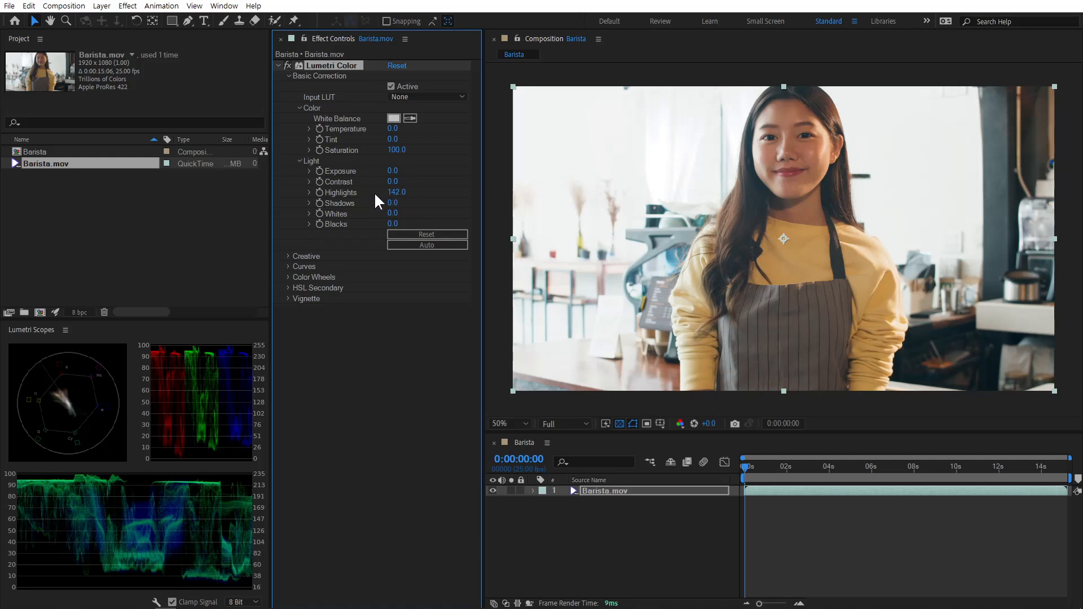
drag(396, 194, 349, 195)
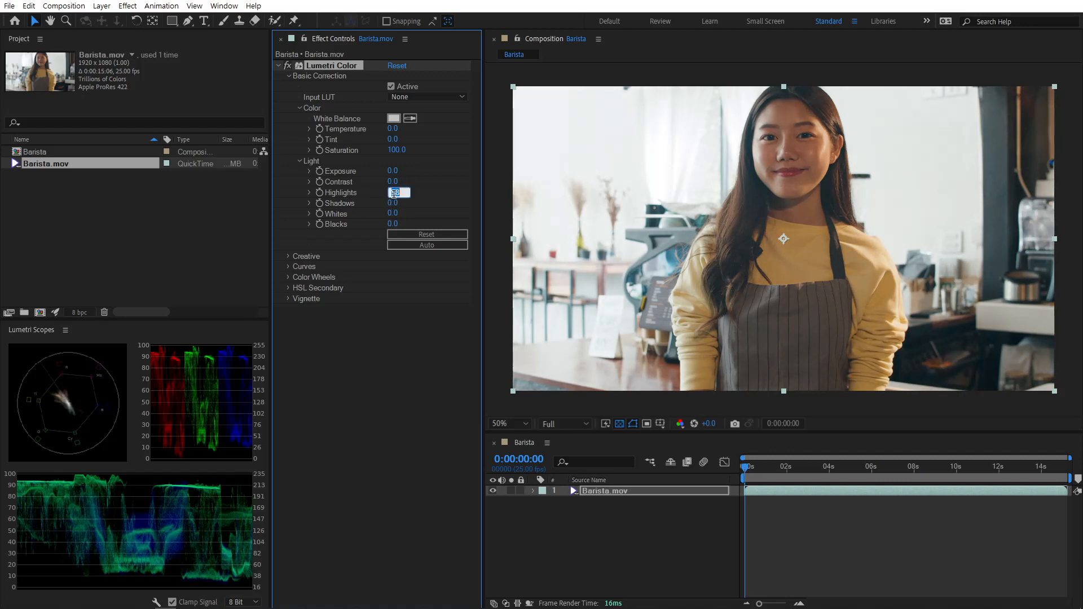
click(393, 194)
text(0)
key(Return)
Try Shadows at 61 in Basic Correction and reset the value to 0.
drag(392, 204, 431, 205)
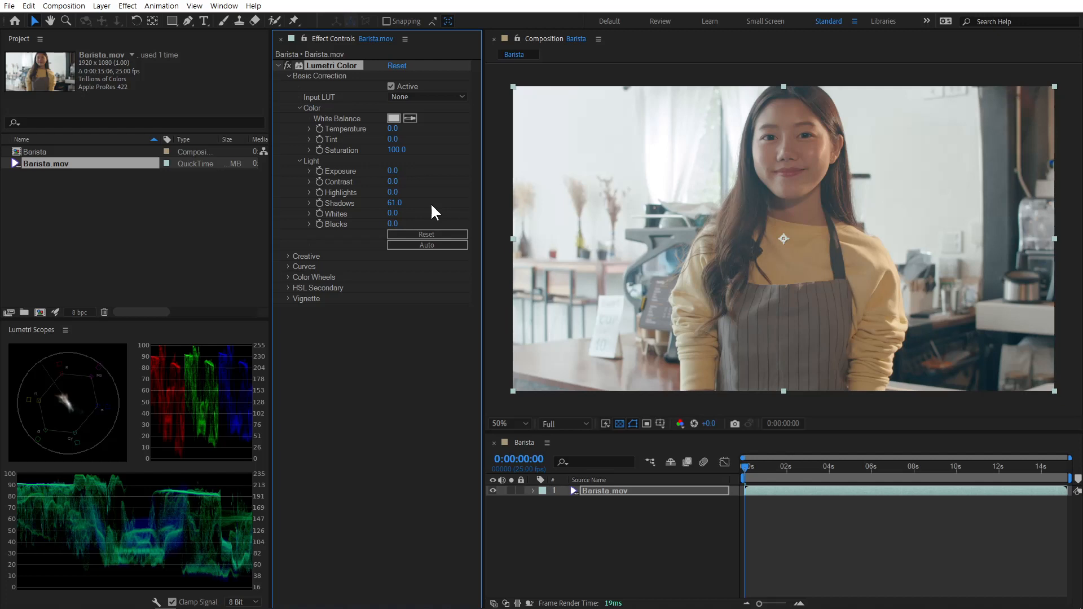
click(399, 204)
text(0)
key(Return)
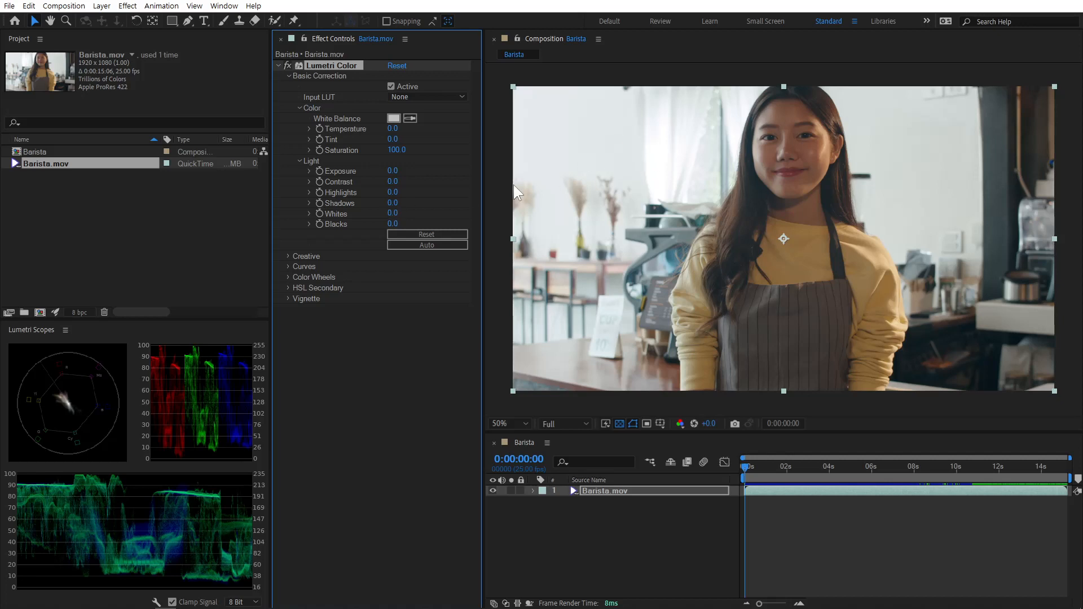
Try a higher Whites value in Basic Correction and reset it to 0.
drag(392, 213, 431, 211)
click(397, 213)
text(0)
key(Return)
Try Blacks at -80 in Basic Correction and reset the value to 0.
drag(392, 224, 345, 230)
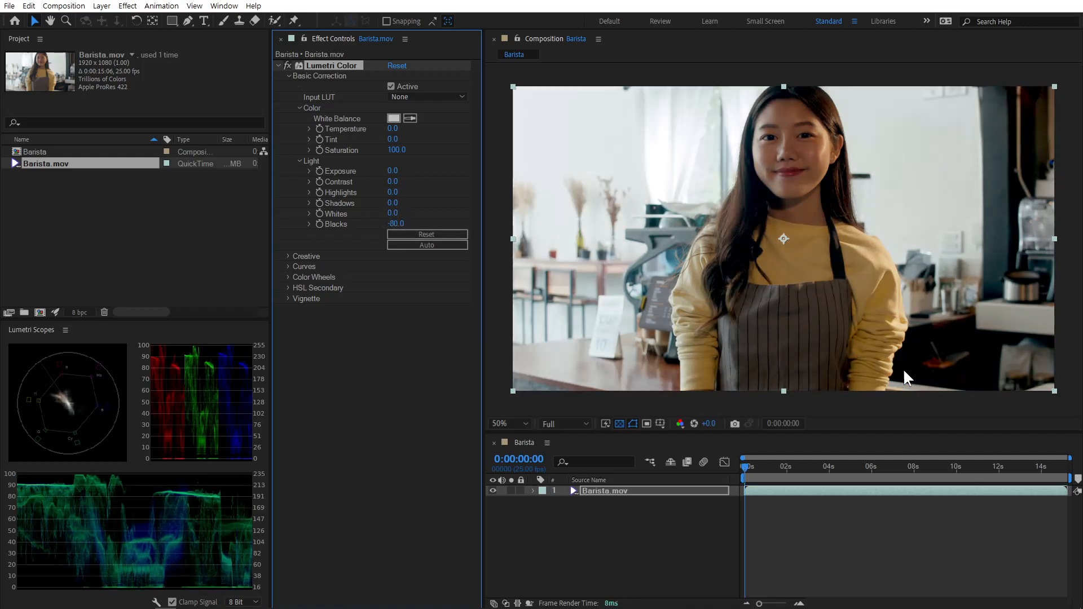
click(397, 224)
text(0)
key(Return)
Test Whites again at 58 and return it to 0.
drag(393, 214, 425, 213)
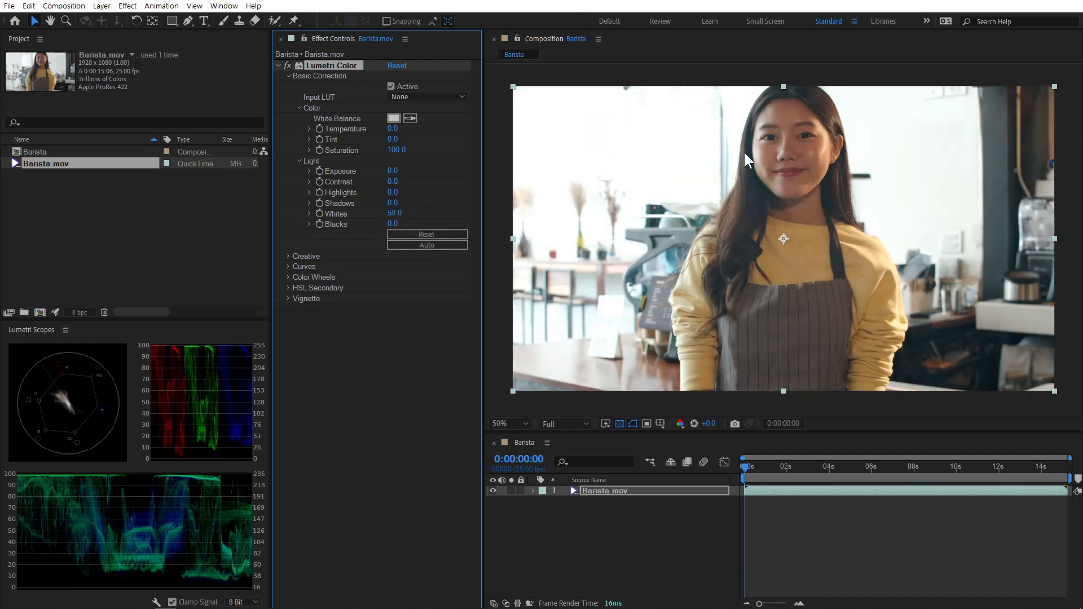
click(395, 214)
text(0)
key(Return)
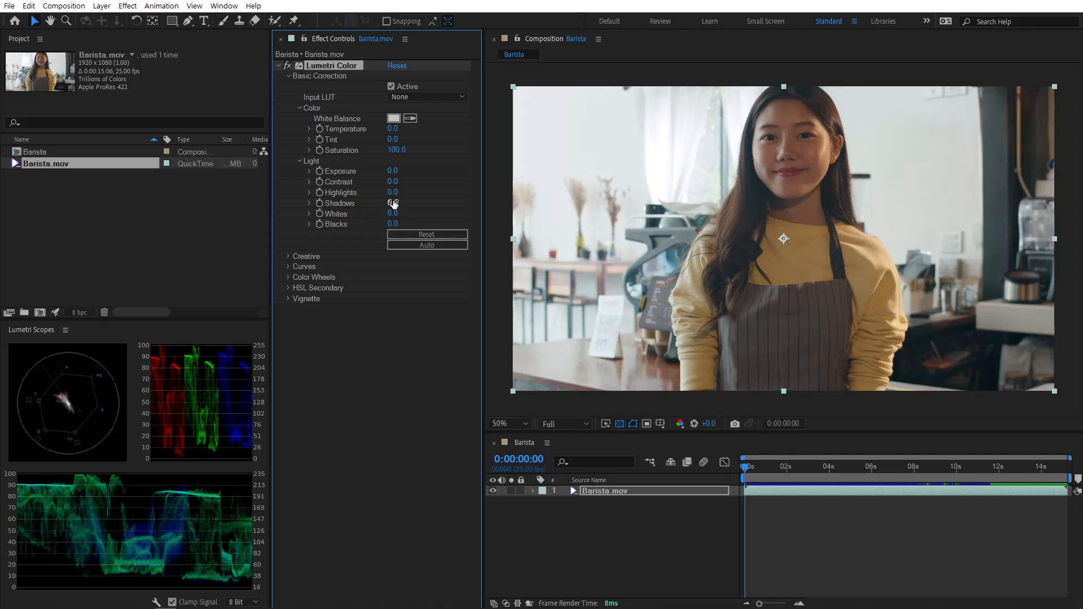
Lift the dark areas of the footage by setting Basic Correction's Shadows to 90.
drag(393, 203, 445, 200)
click(395, 204)
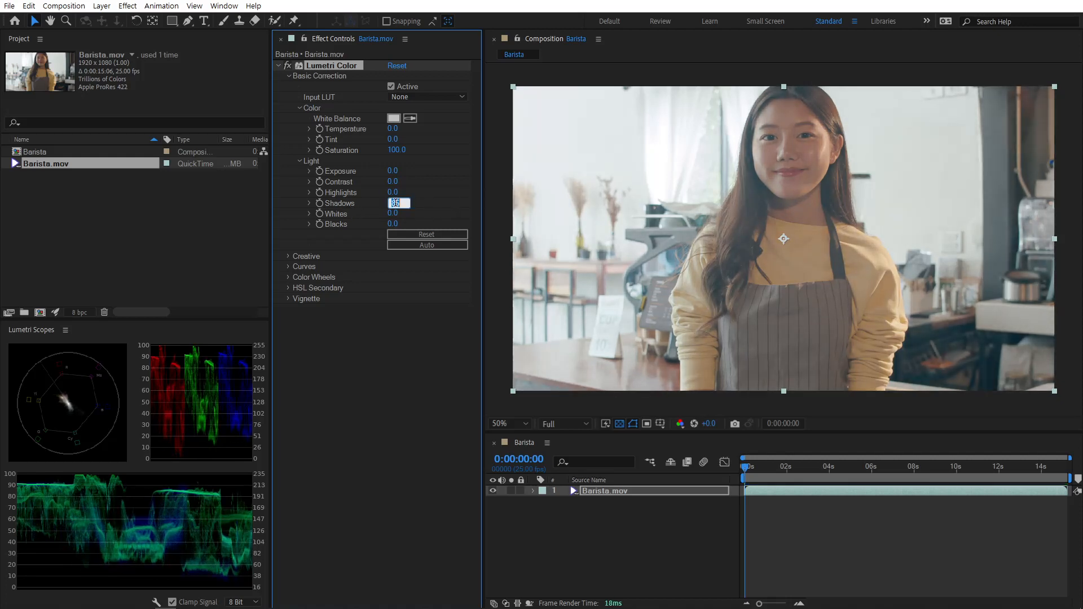
text(90)
key(Return)
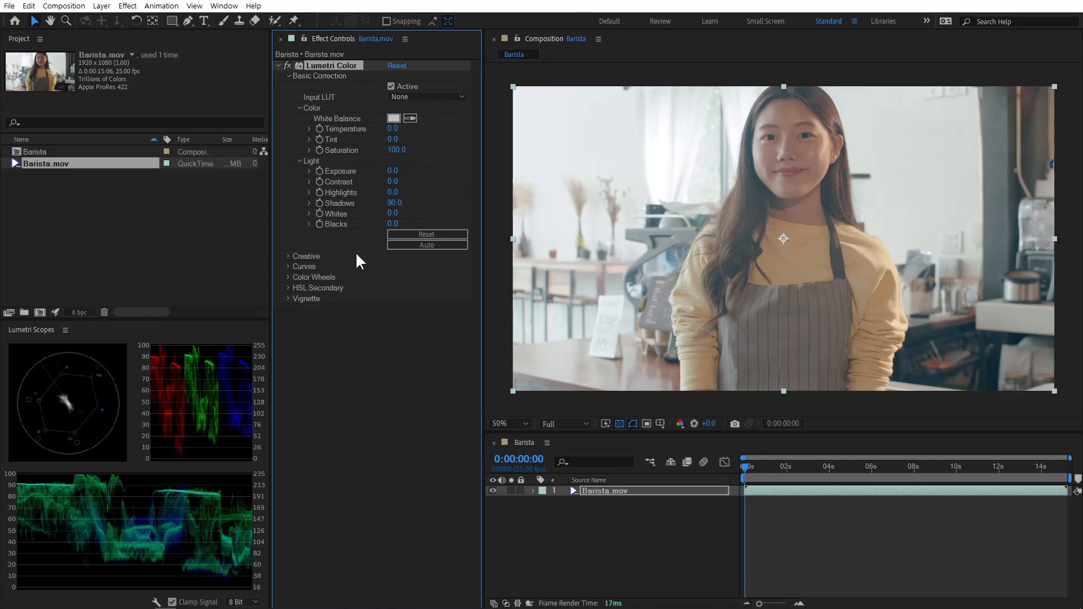
In Color Wheels, lower the Shadows luminance and slightly raise the Midtones luminance, and compare the footage with Lumetri Color off and on.
click(286, 277)
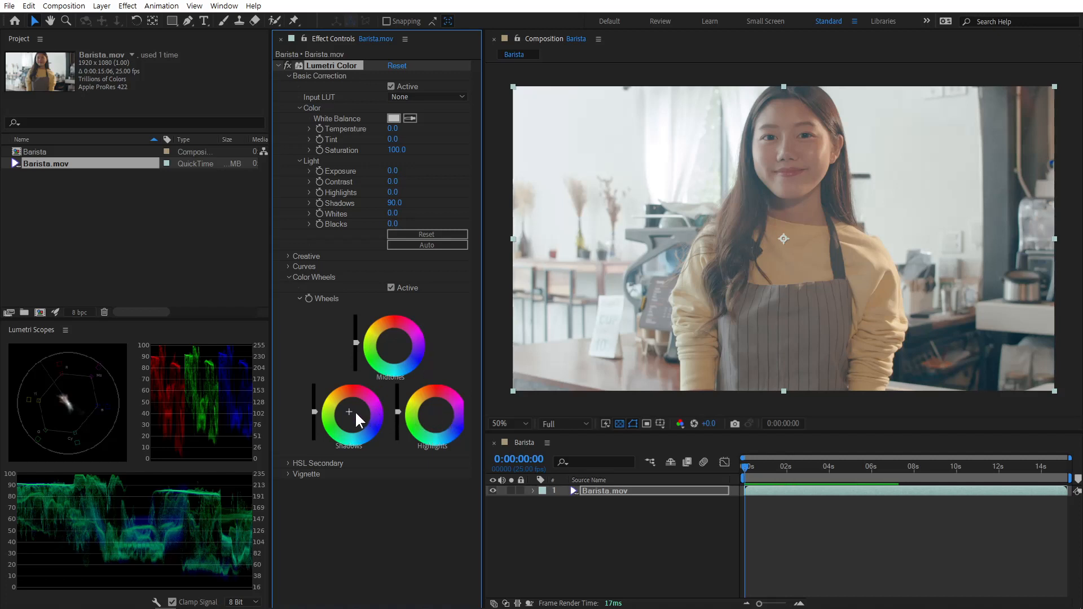
drag(314, 412, 314, 422)
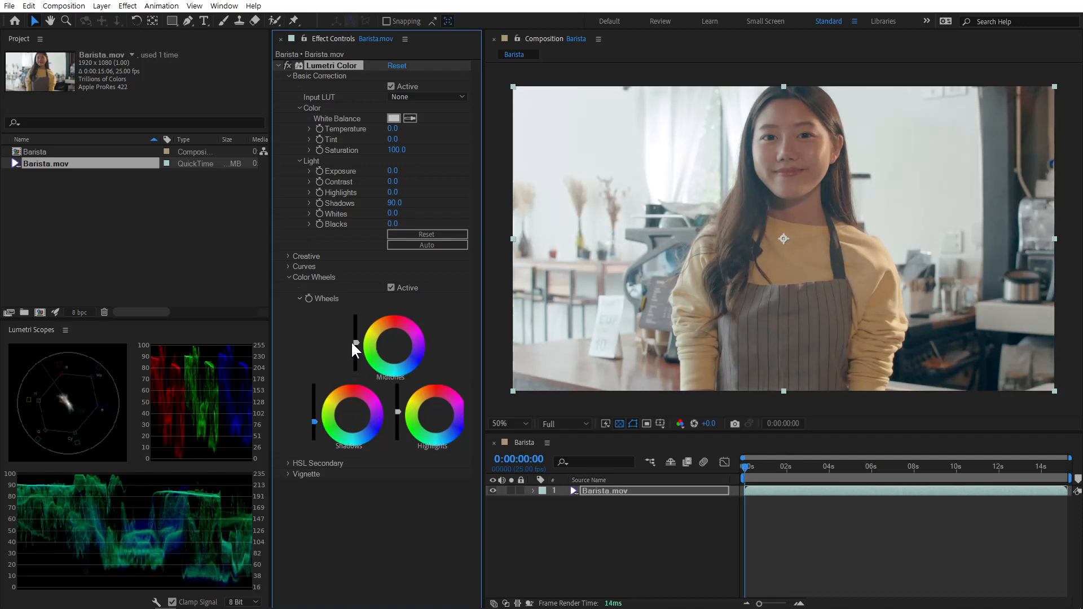
drag(355, 342, 355, 339)
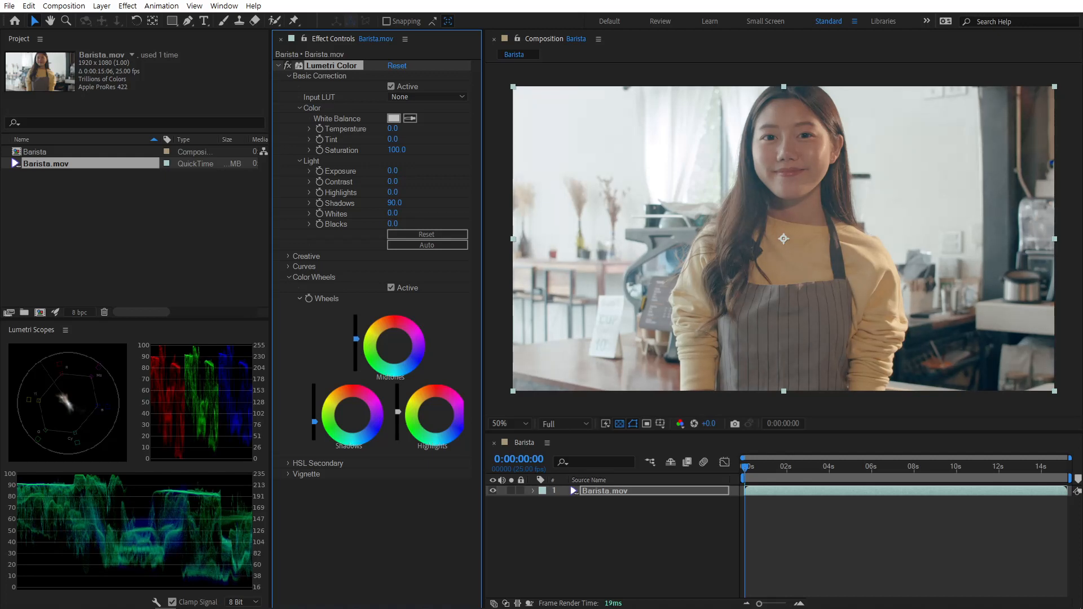
drag(314, 420, 315, 430)
drag(356, 338, 355, 336)
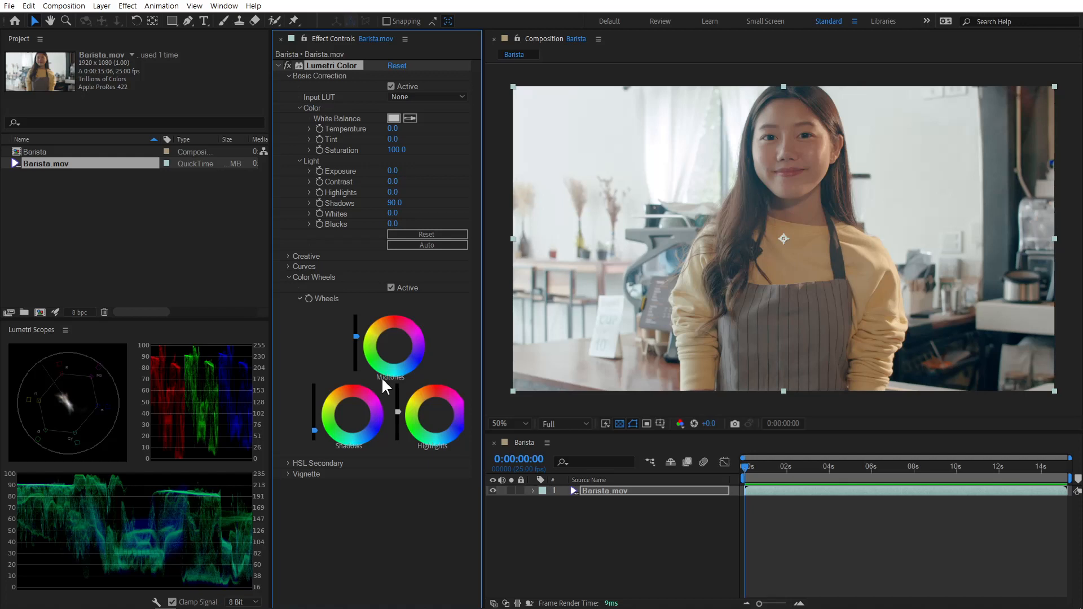
click(286, 66)
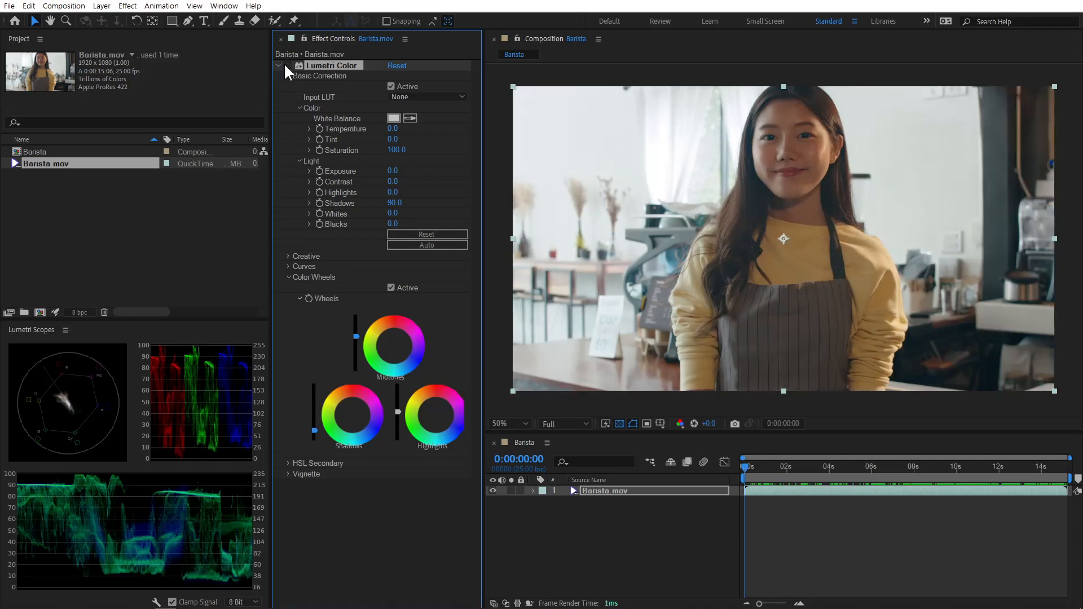
click(286, 66)
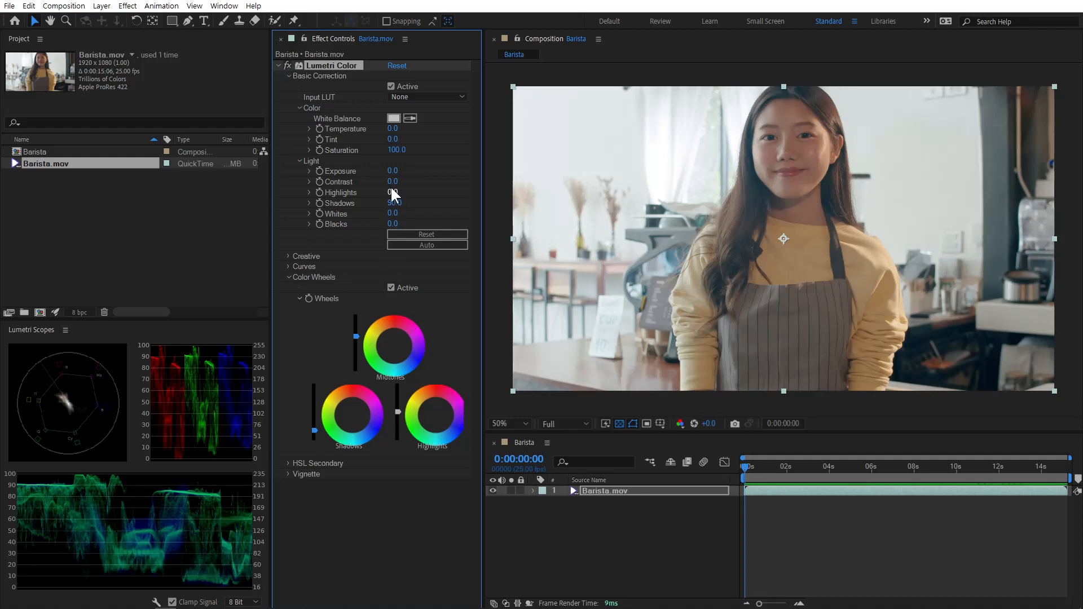
Set Basic Correction's Contrast to 20.
drag(393, 181, 403, 182)
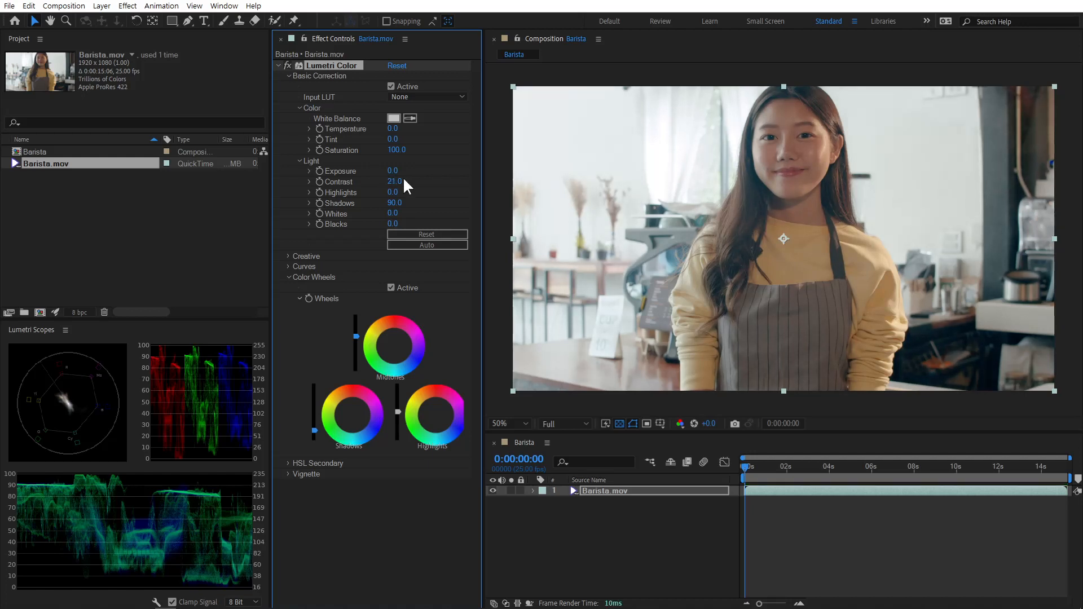
click(394, 180)
text(20)
key(Return)
Try a strongly lowered Highlights luminance in Color Wheels and reset it to its default.
click(288, 277)
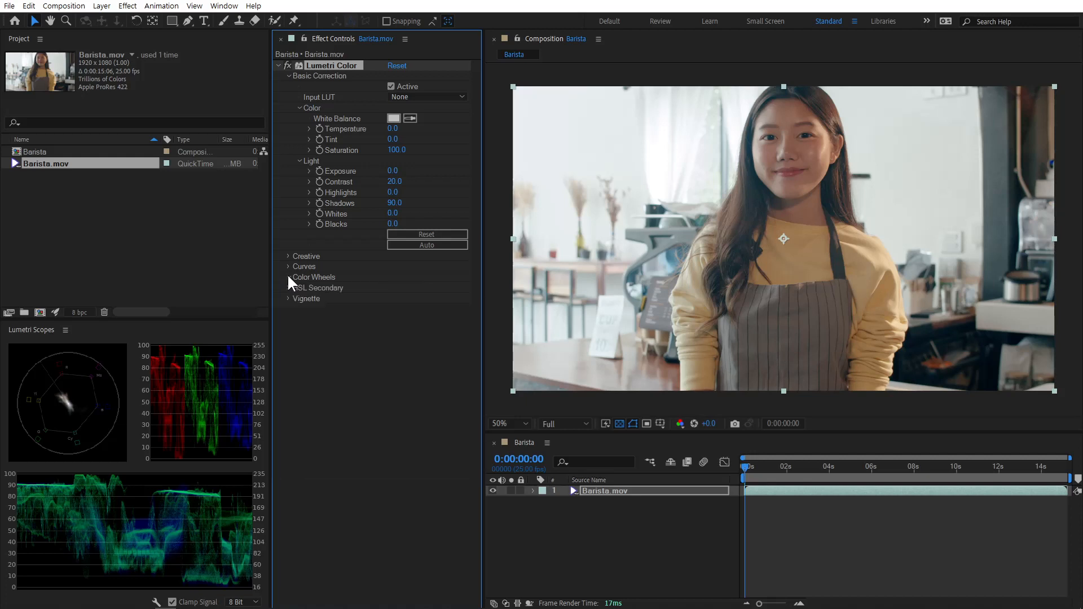
click(288, 277)
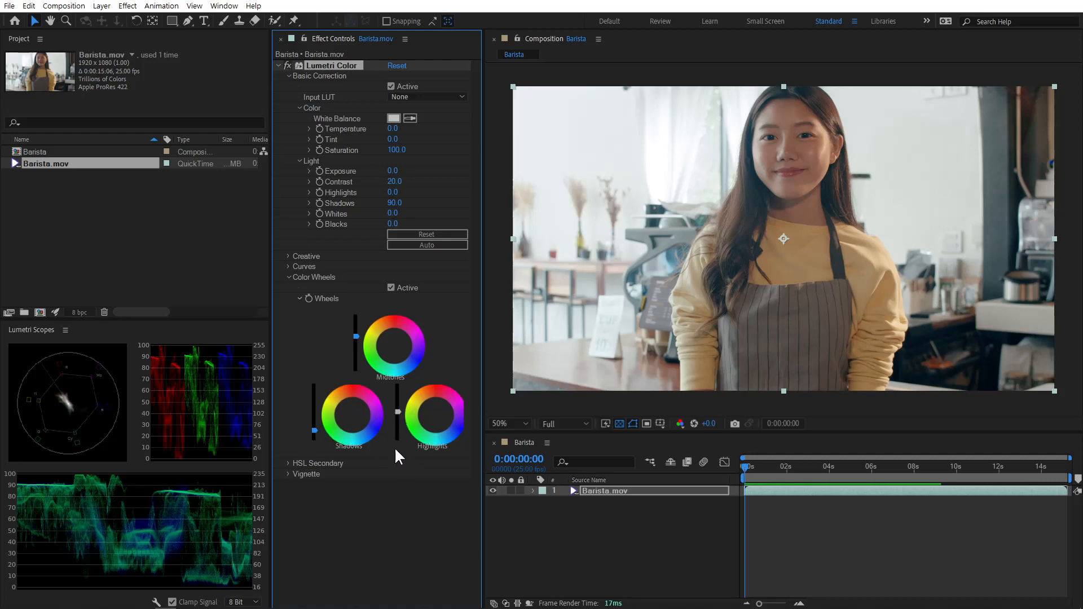
drag(400, 411, 398, 439)
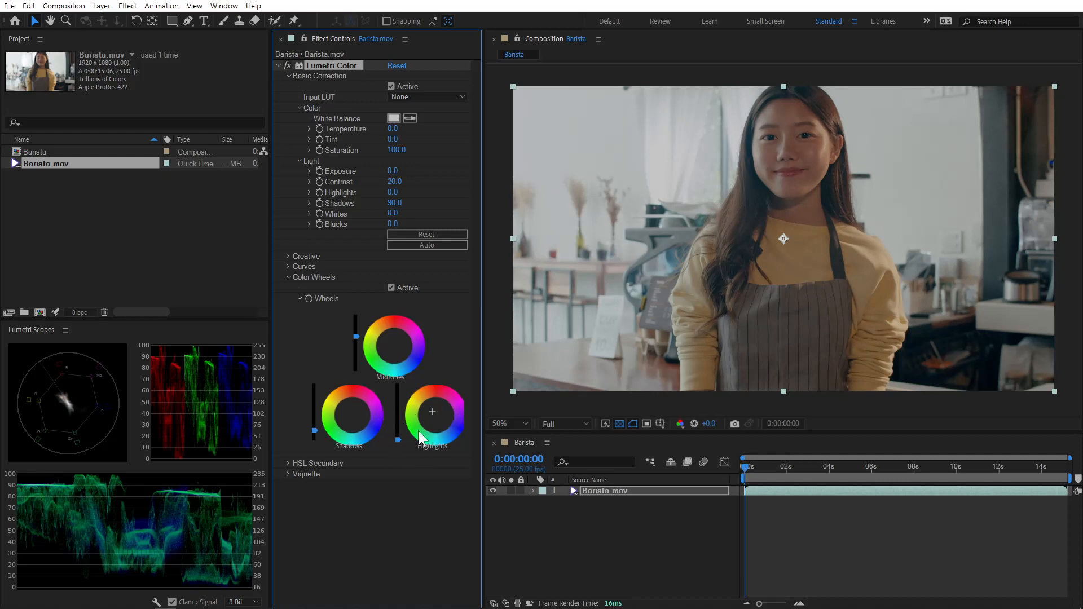
double_click(396, 415)
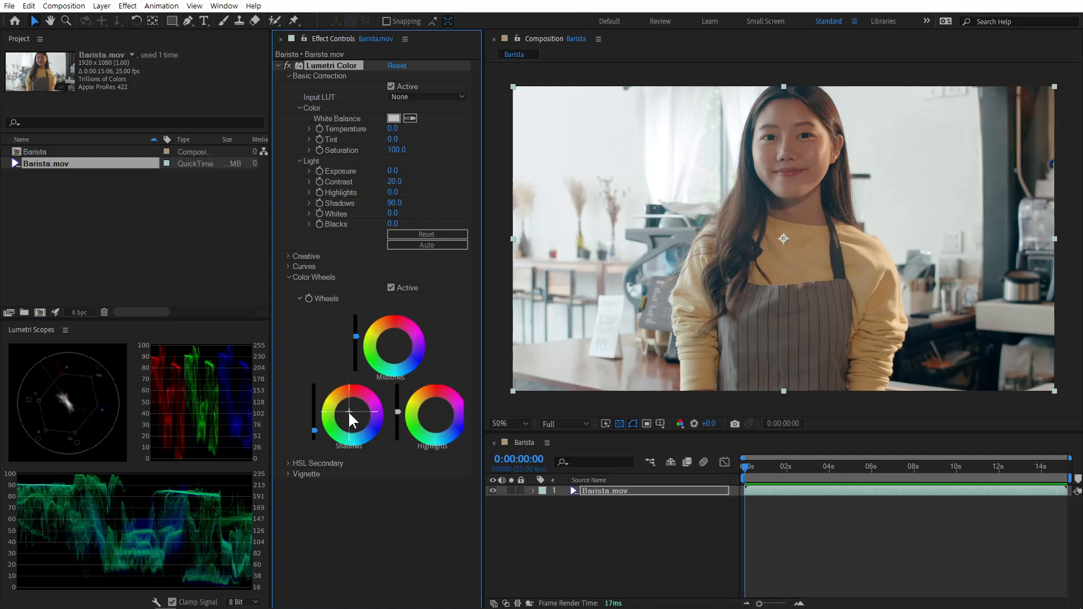
Shift the Shadows color wheel slightly toward blue and compare the footage with Lumetri Color off and on.
double_click(365, 412)
mouse_move(359, 397)
mouse_down()
mouse_move(349, 435)
mouse_move(350, 411)
mouse_move(357, 418)
mouse_up()
drag(348, 411, 352, 417)
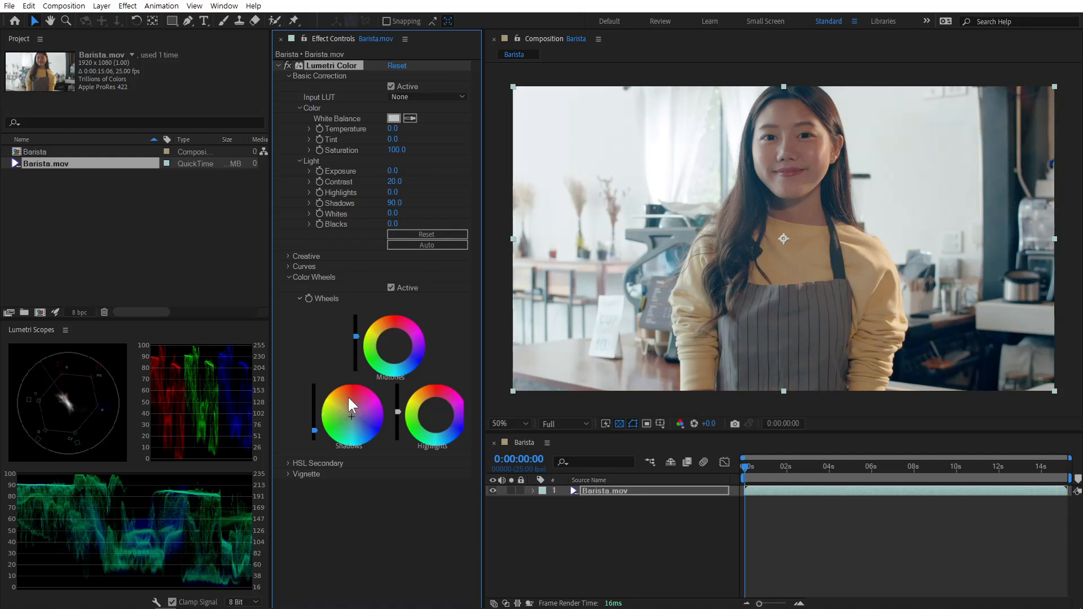
click(287, 66)
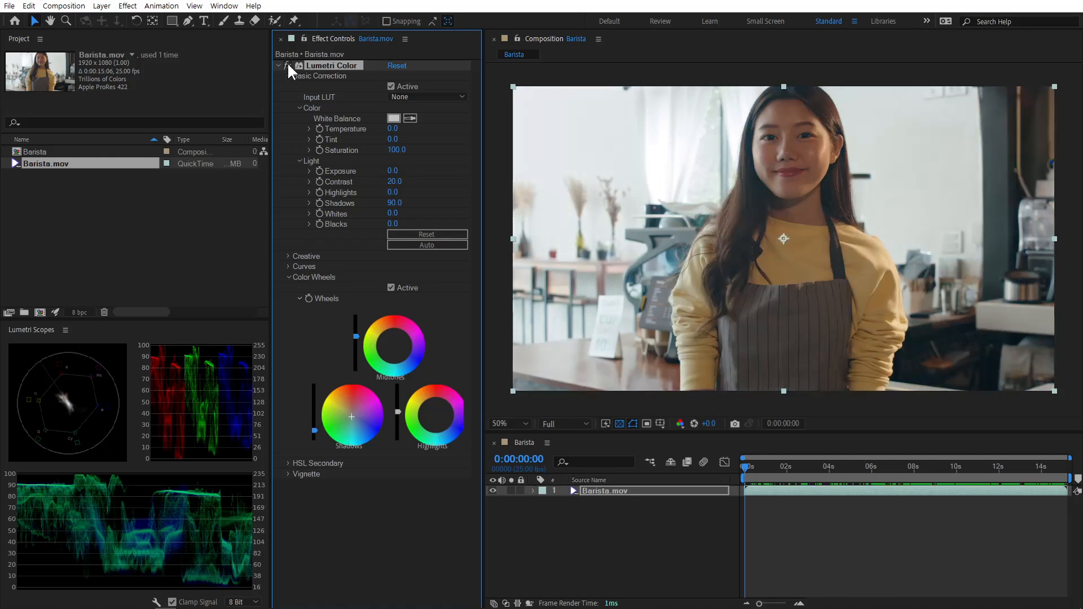
click(287, 65)
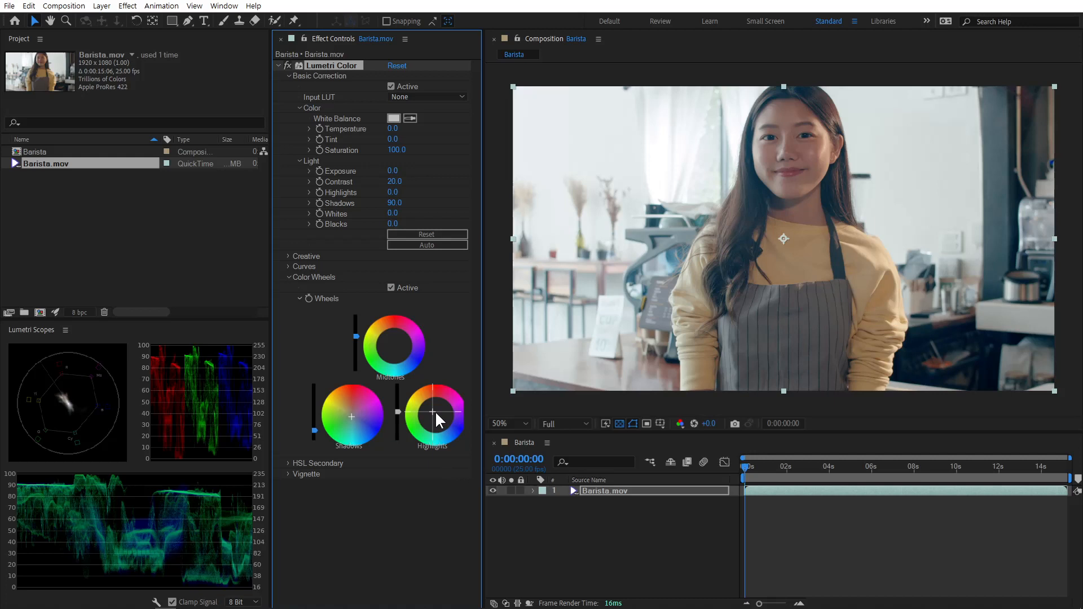
Shift the Highlights color wheel slightly toward orange and compare the footage with Lumetri Color off and on.
drag(435, 413, 434, 410)
click(284, 64)
click(284, 64)
click(284, 65)
click(285, 65)
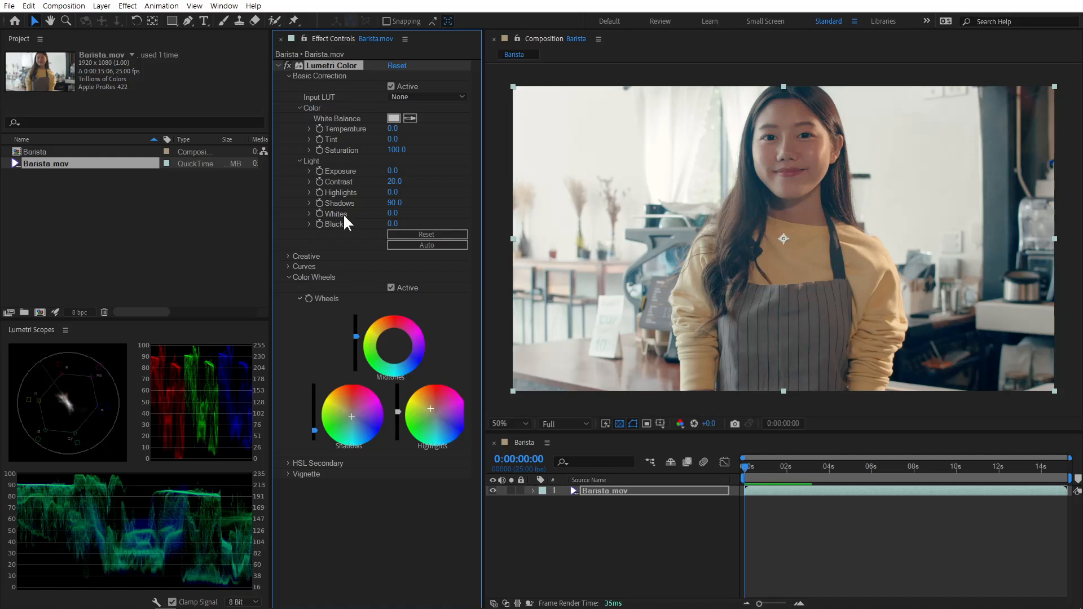
In the RGB Curve of the Curves section, lower the white endpoint and raise the black endpoint for a faded look.
click(287, 265)
scroll(315, 277, down, 4)
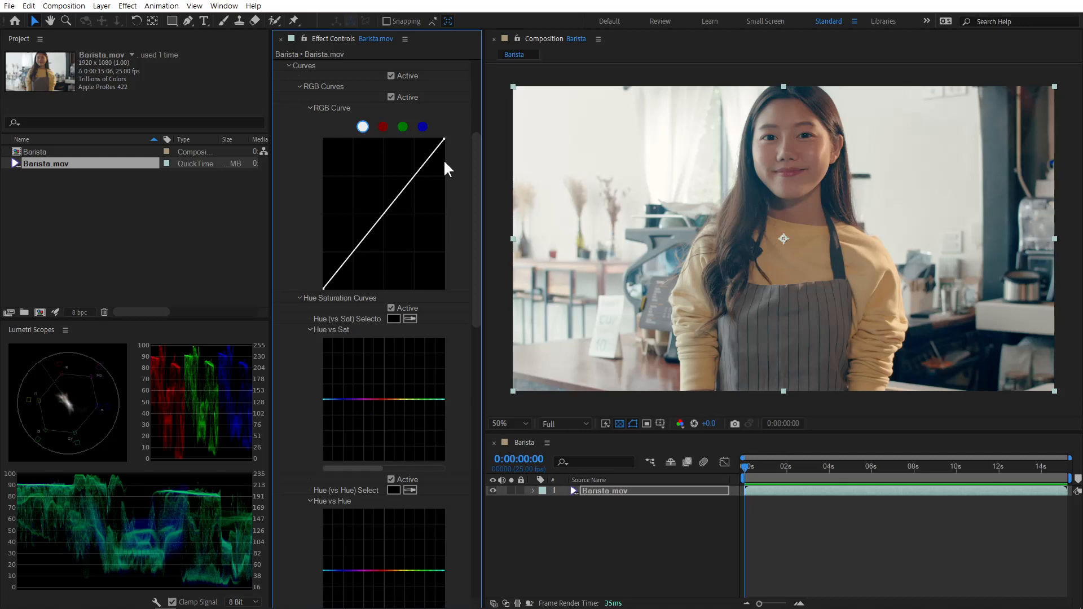
drag(443, 138, 449, 152)
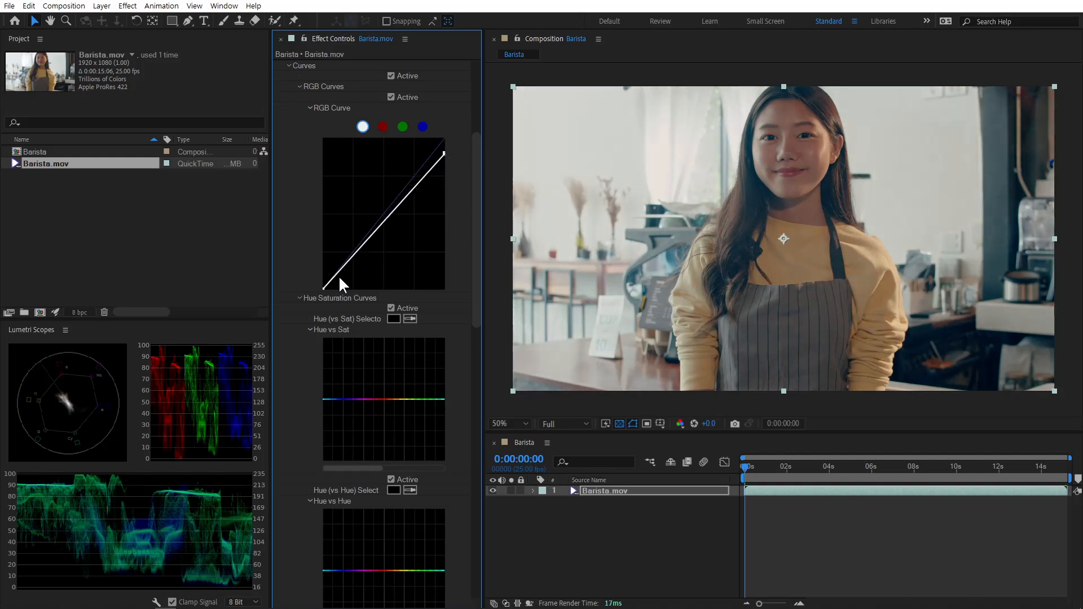
drag(324, 288, 322, 274)
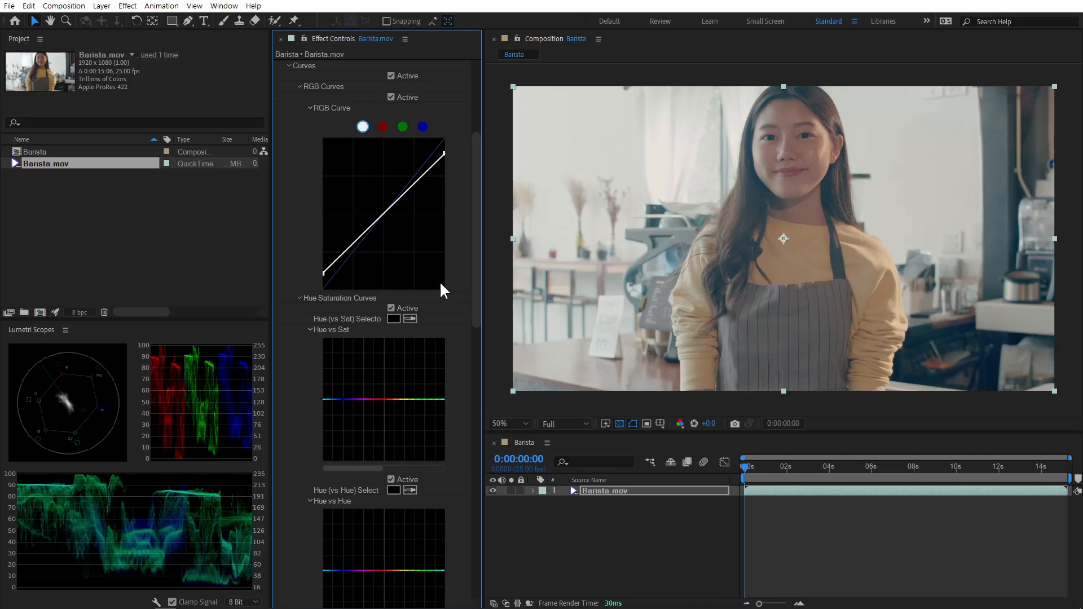
Add midtone, shadow and highlight points to form a gentle S-shaped RGB curve, and compare the footage with RGB Curves off and on.
click(383, 214)
drag(355, 246, 353, 245)
drag(418, 180, 413, 179)
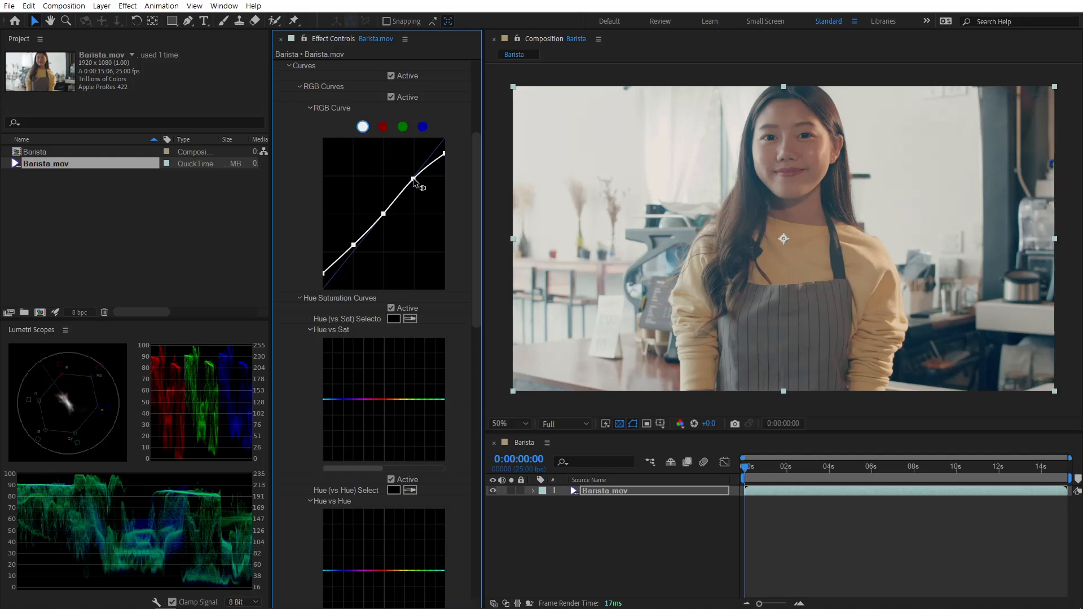
click(391, 96)
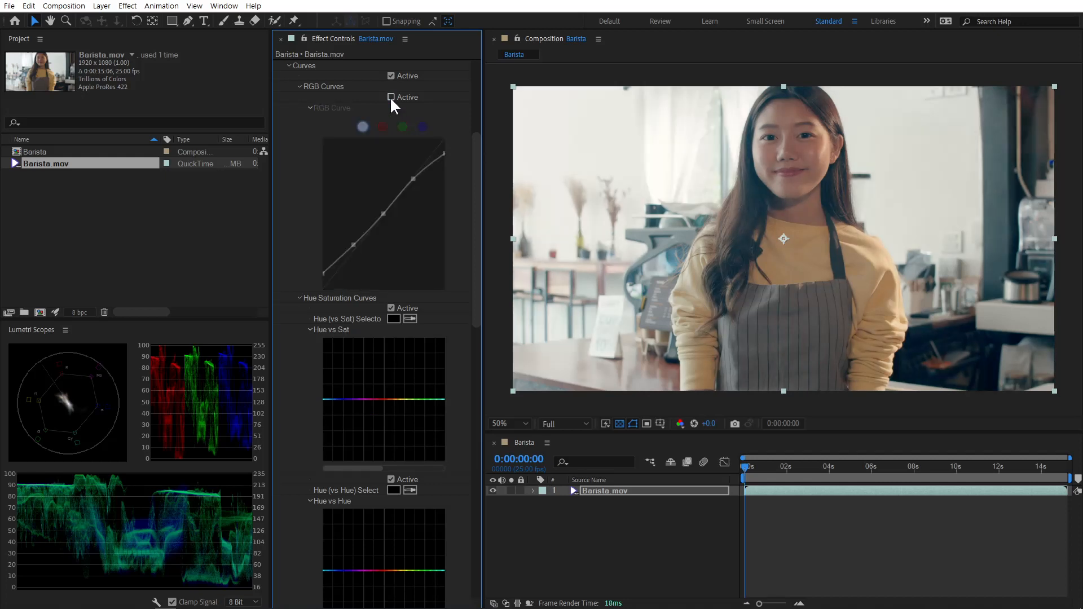
click(390, 97)
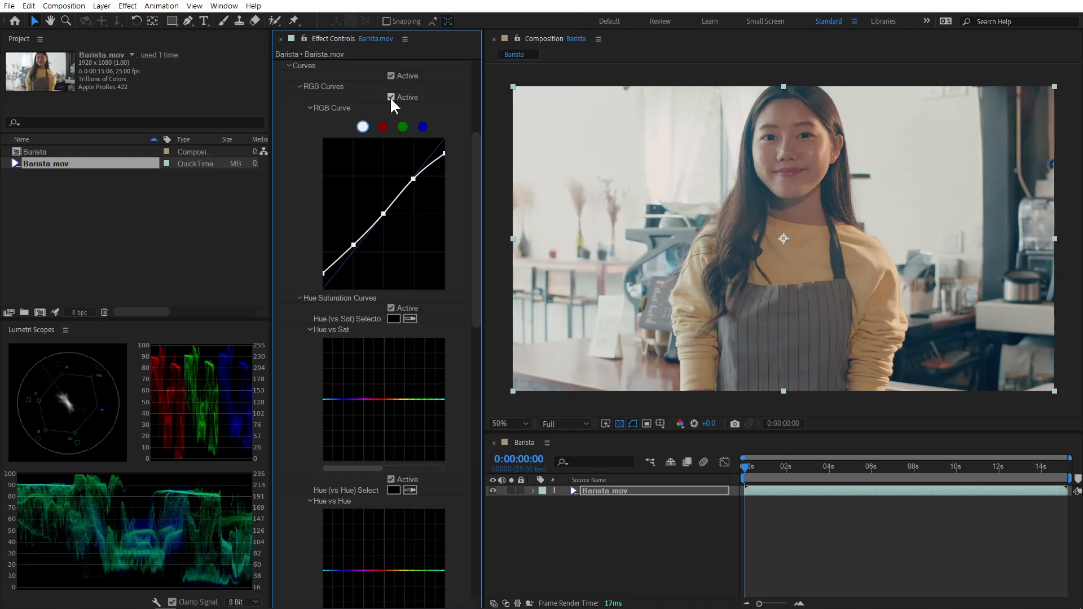
click(390, 96)
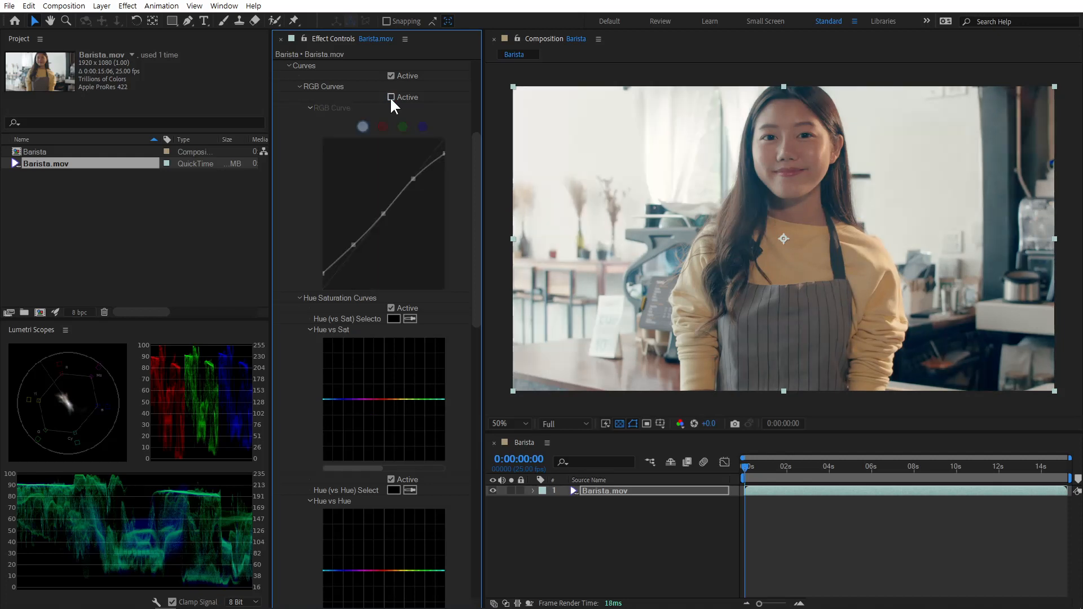
click(390, 96)
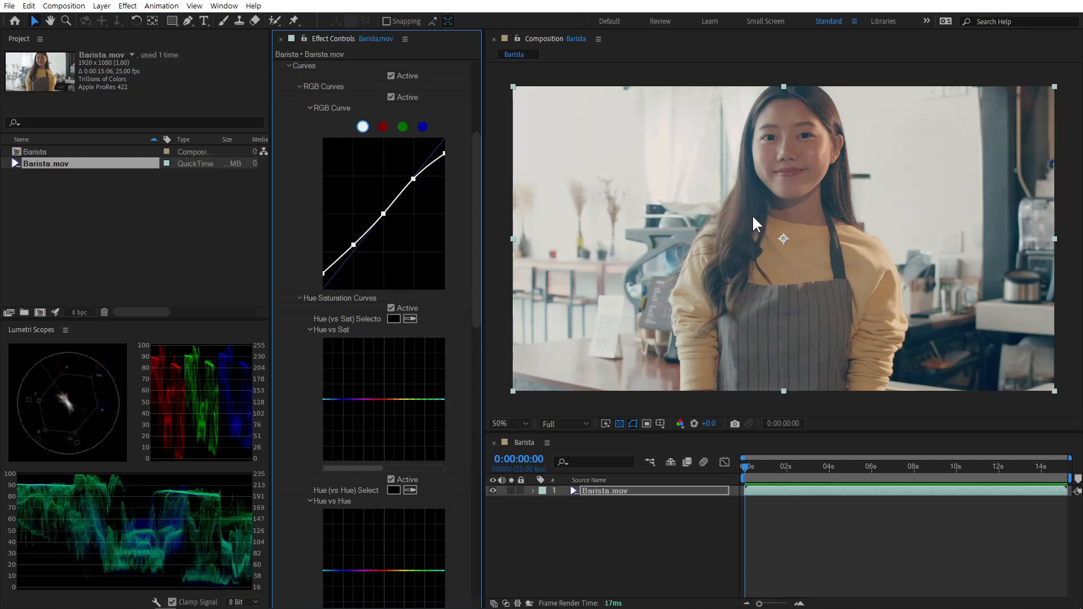
Collapse Lumetri Color's Curves section and expand the Creative section.
drag(476, 168, 482, 103)
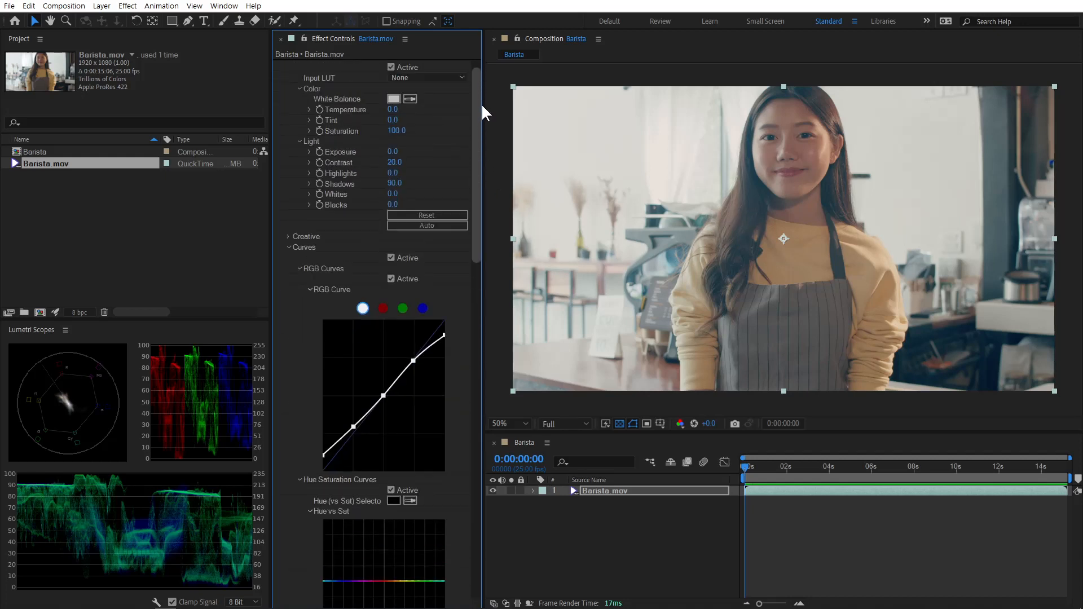
click(287, 245)
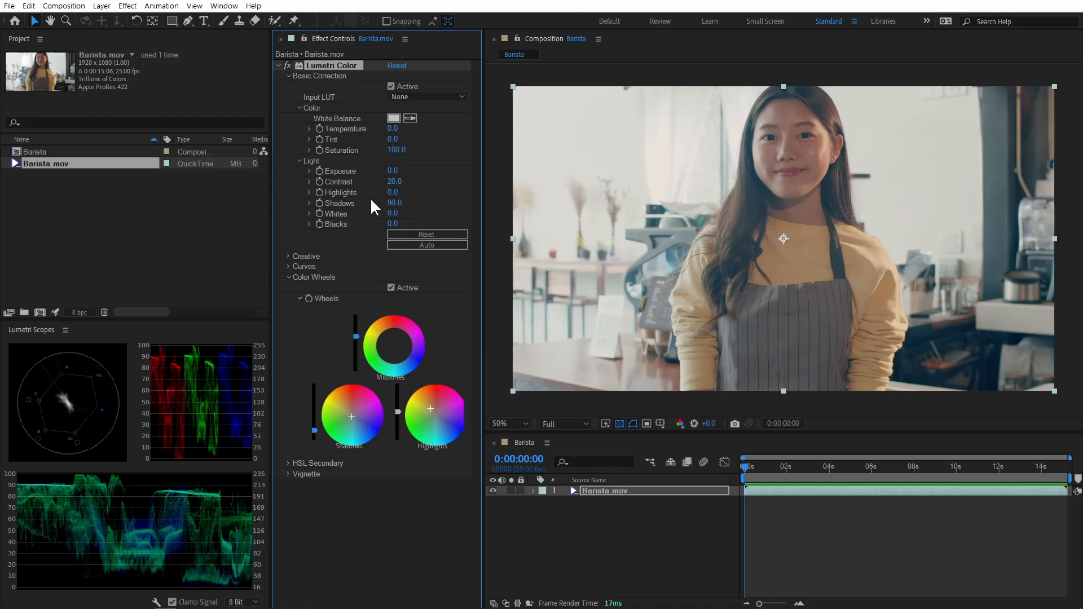
click(287, 256)
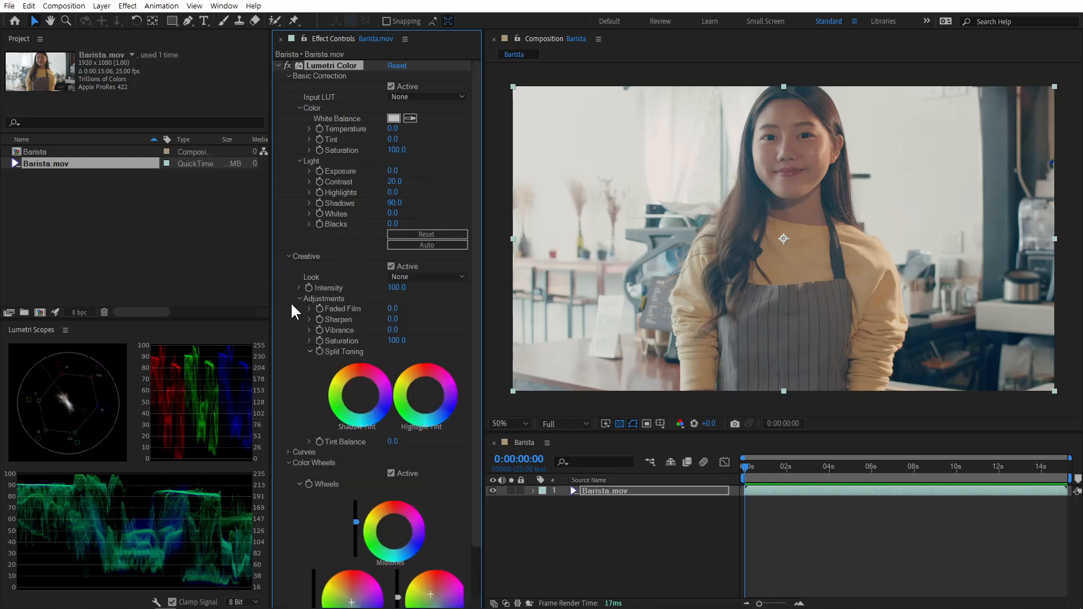
Collapse the Color Wheels section and set the Creative Saturation to 120.
click(289, 462)
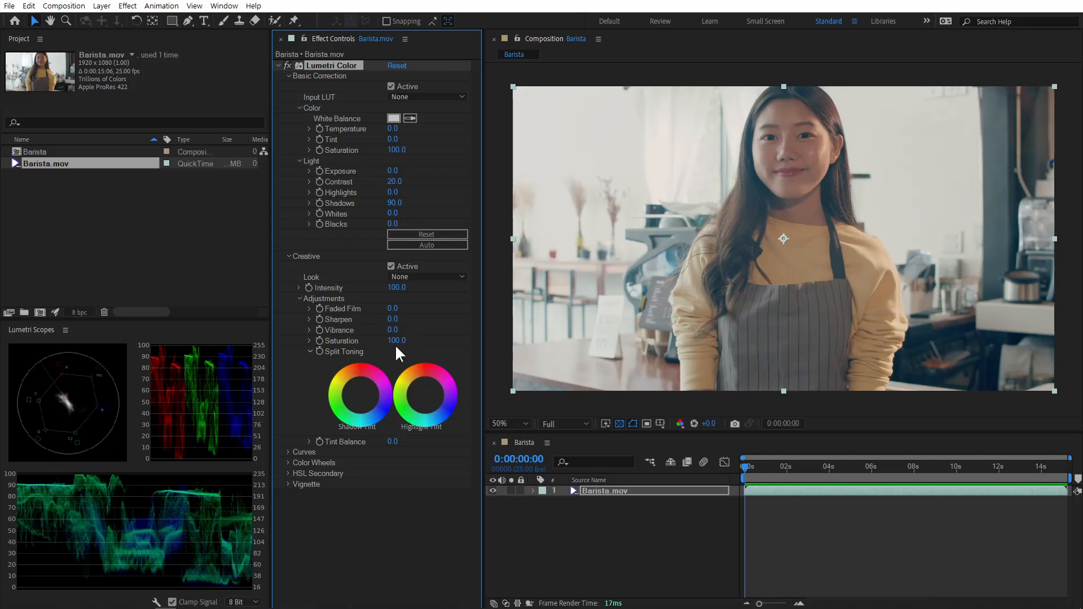
drag(394, 347, 493, 345)
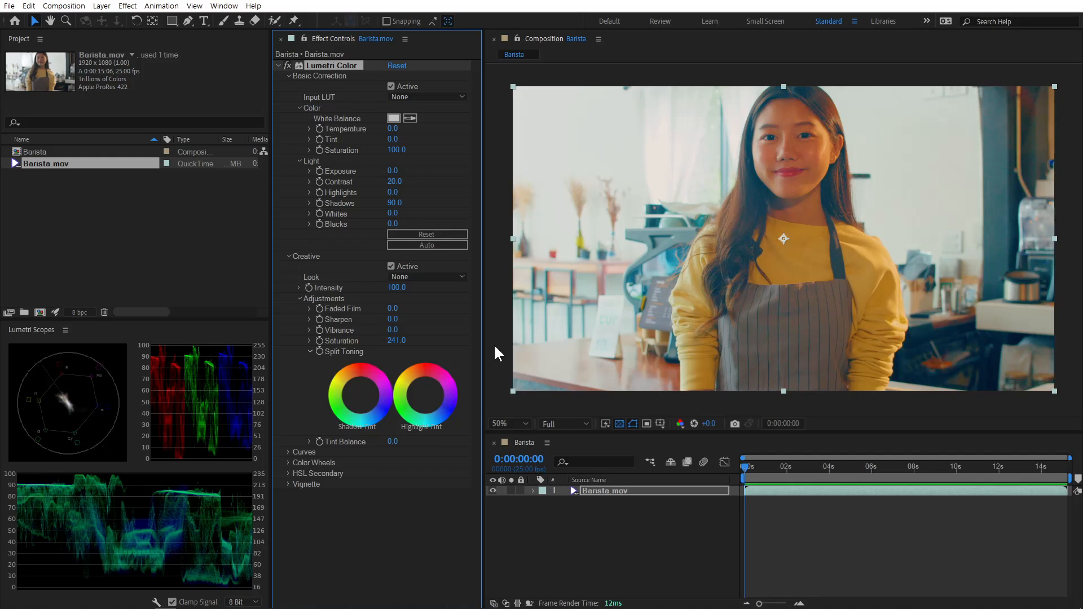
click(394, 341)
text(120)
key(Return)
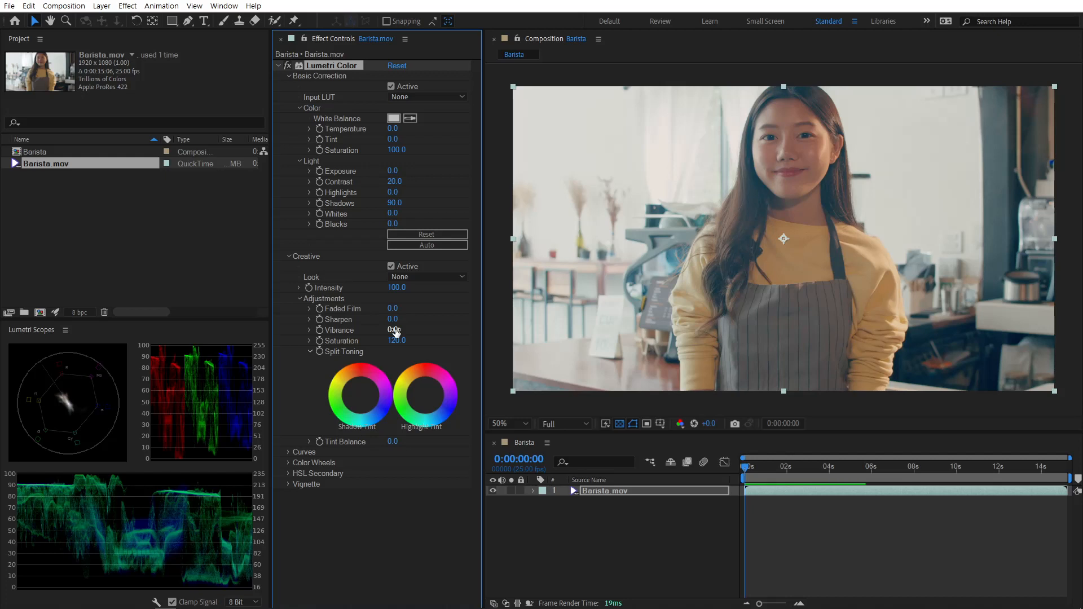
Try stronger Creative Vibrance amounts, set Vibrance to 30, and compare the footage with the Creative section off and on.
drag(395, 331, 589, 329)
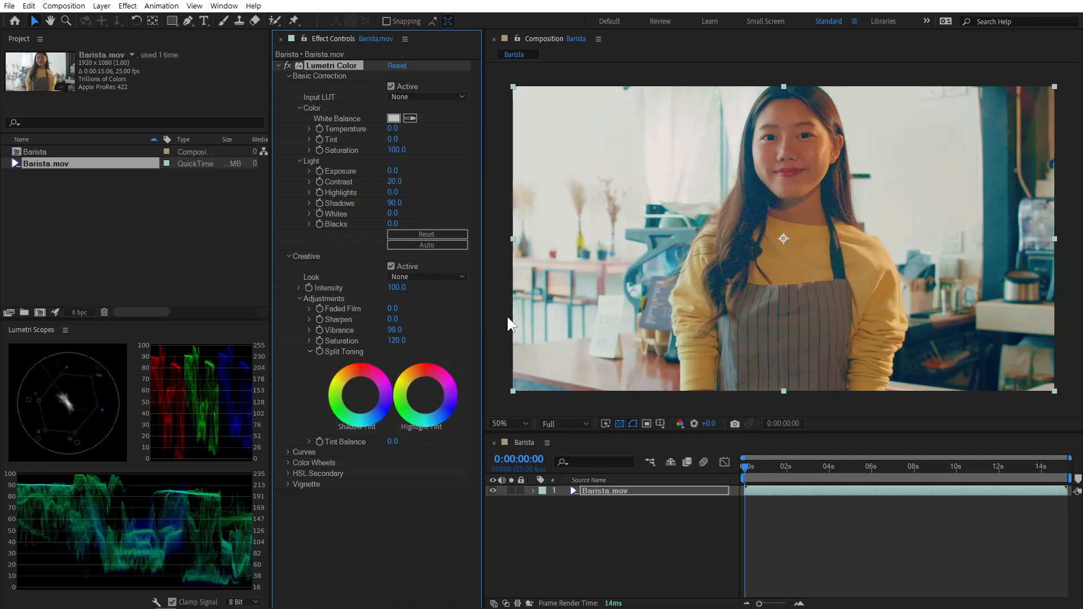
drag(399, 331, 380, 347)
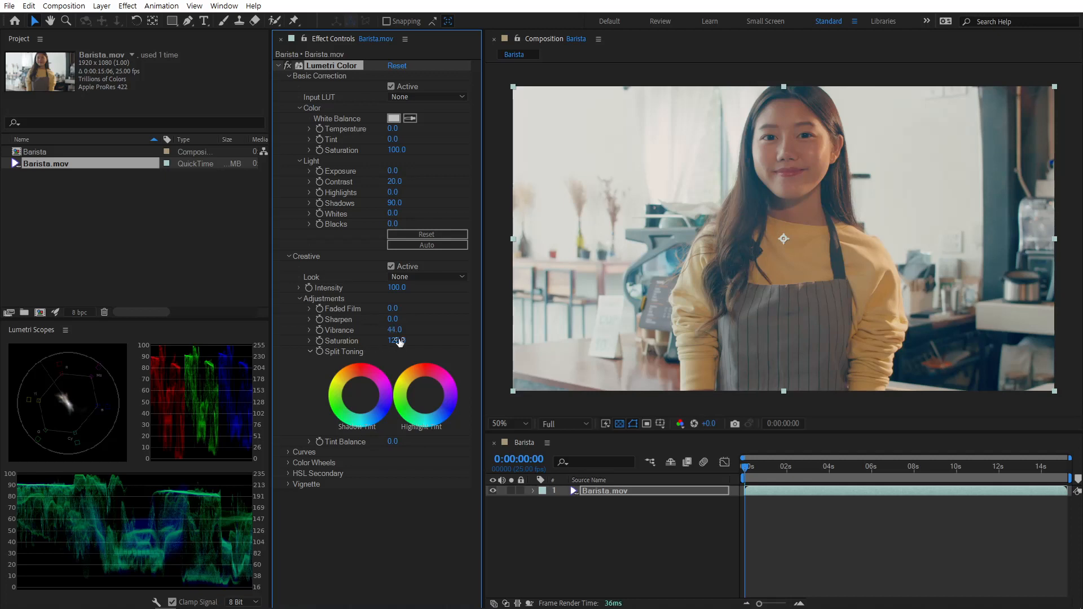
click(395, 330)
text(30)
key(Return)
click(391, 266)
click(391, 266)
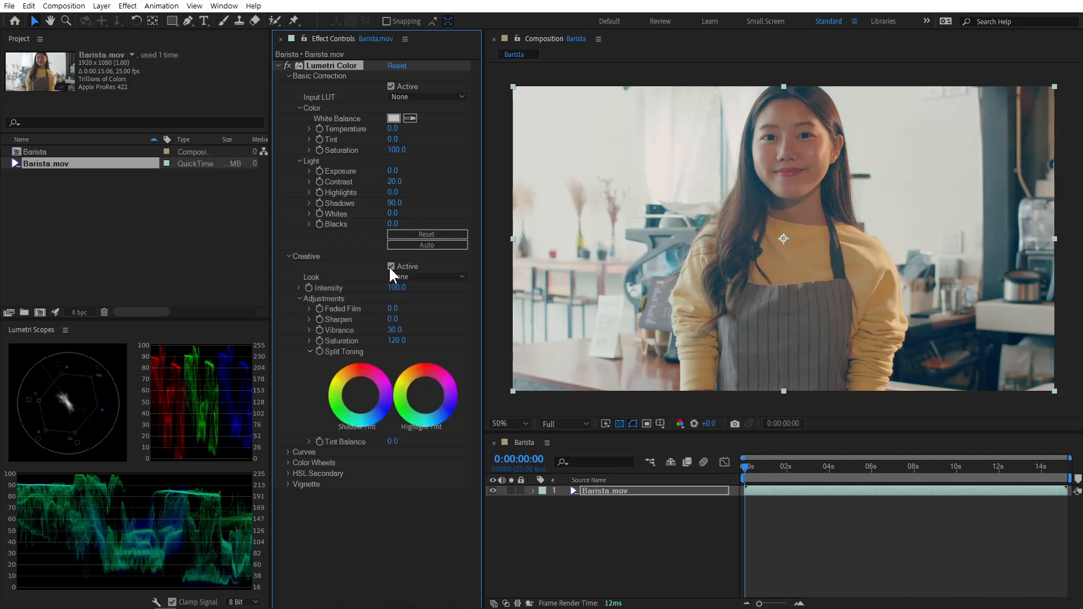
Collapse Creative, expand Vignette, try dark and bright edges including an Amount of -5, and return the Amount to 0.
click(289, 256)
click(289, 298)
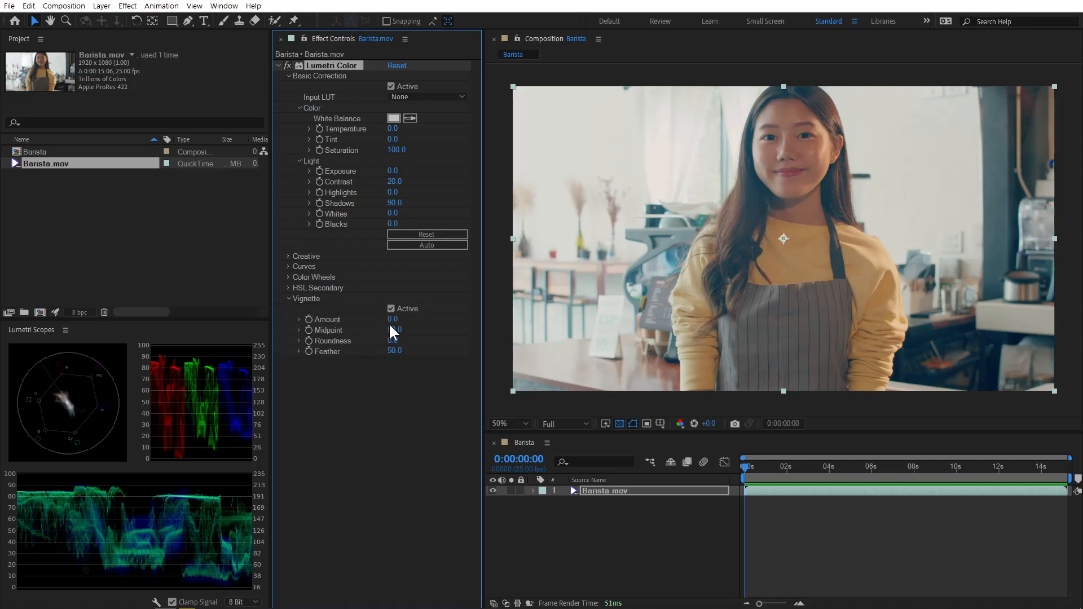
drag(393, 319, 46, 375)
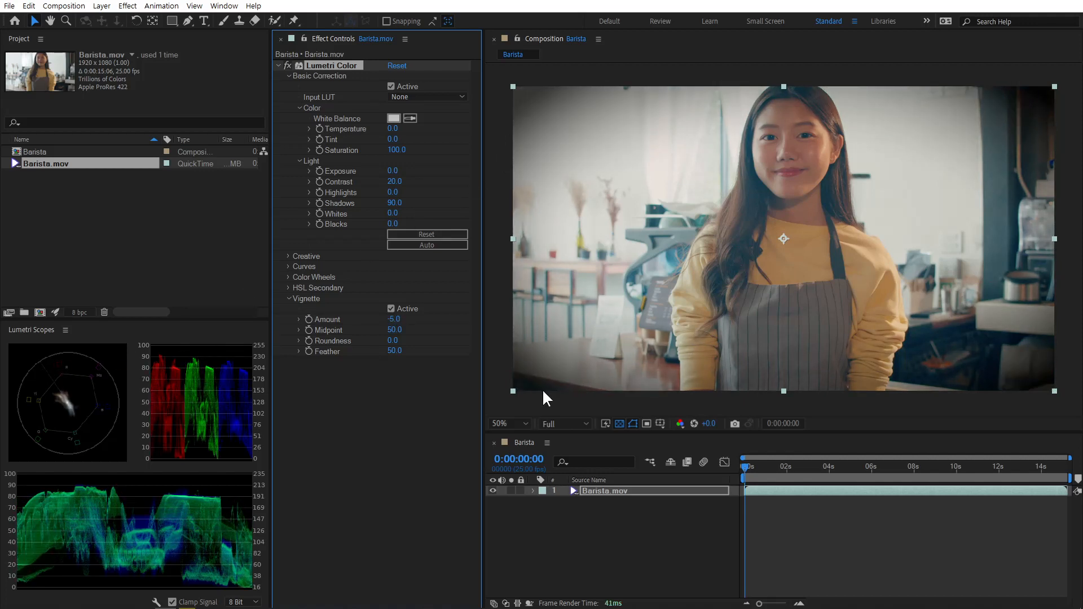
drag(393, 319, 836, 327)
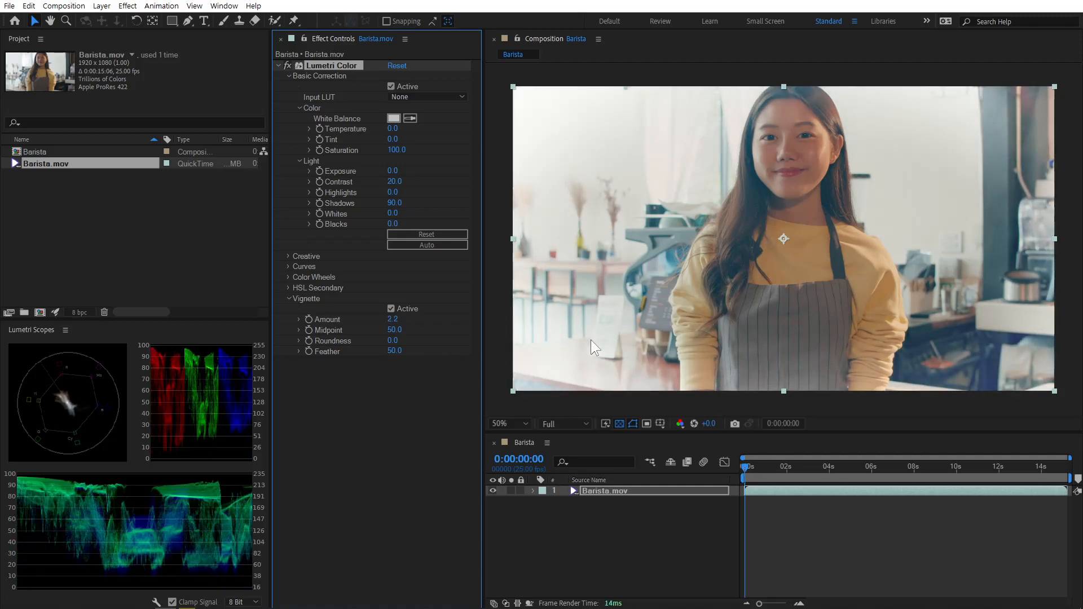
click(393, 320)
text(-5)
key(Return)
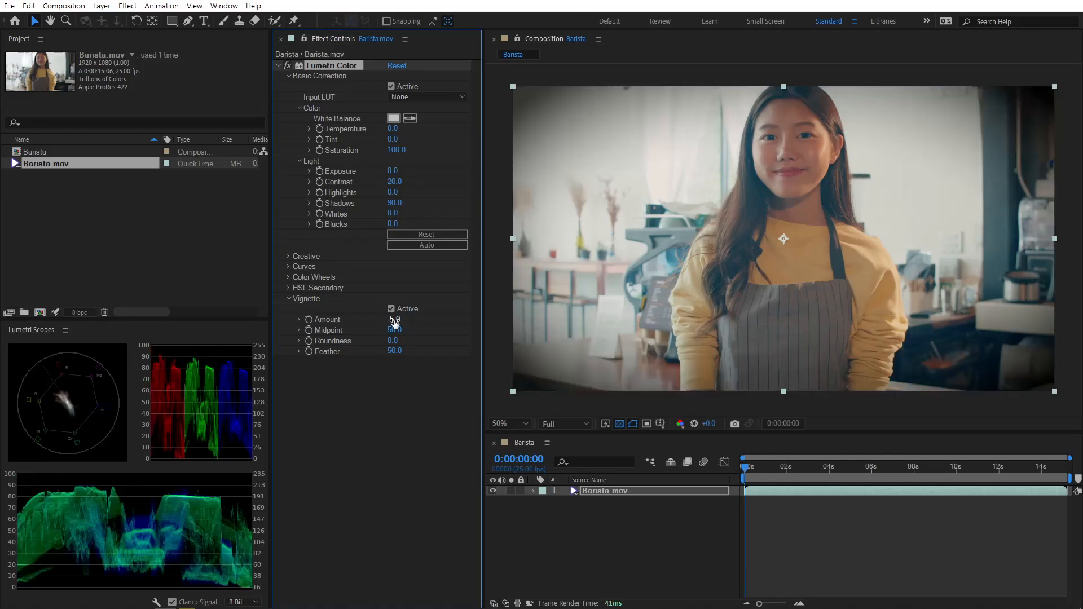
click(394, 320)
text(0)
key(Return)
Collapse Basic Correction and Creative, and expand the Hue Saturation Curves inside the Curves section with RGB Curve collapsed.
click(290, 257)
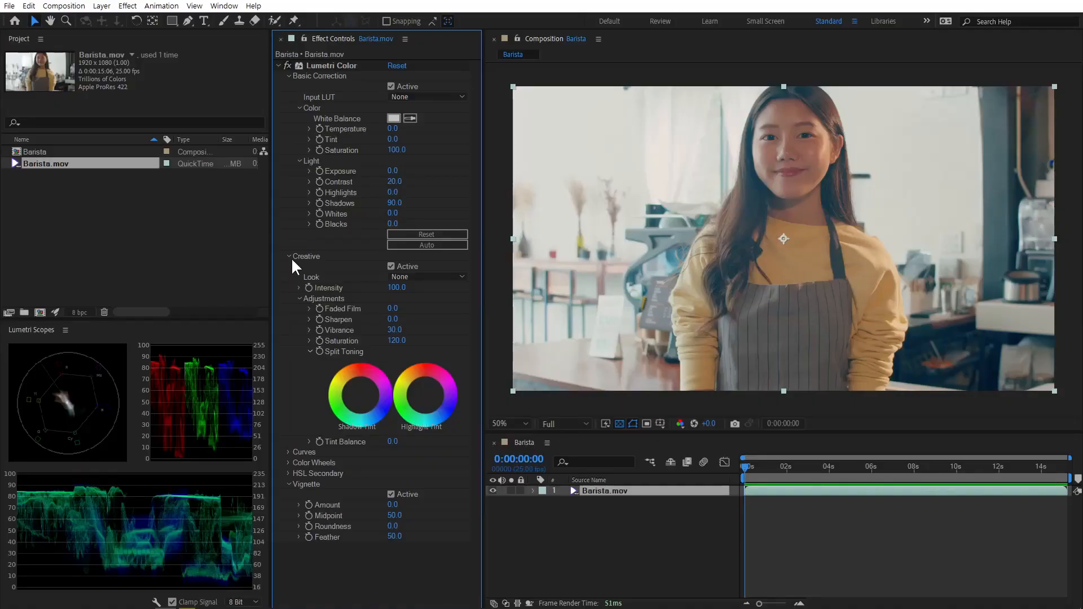
click(289, 75)
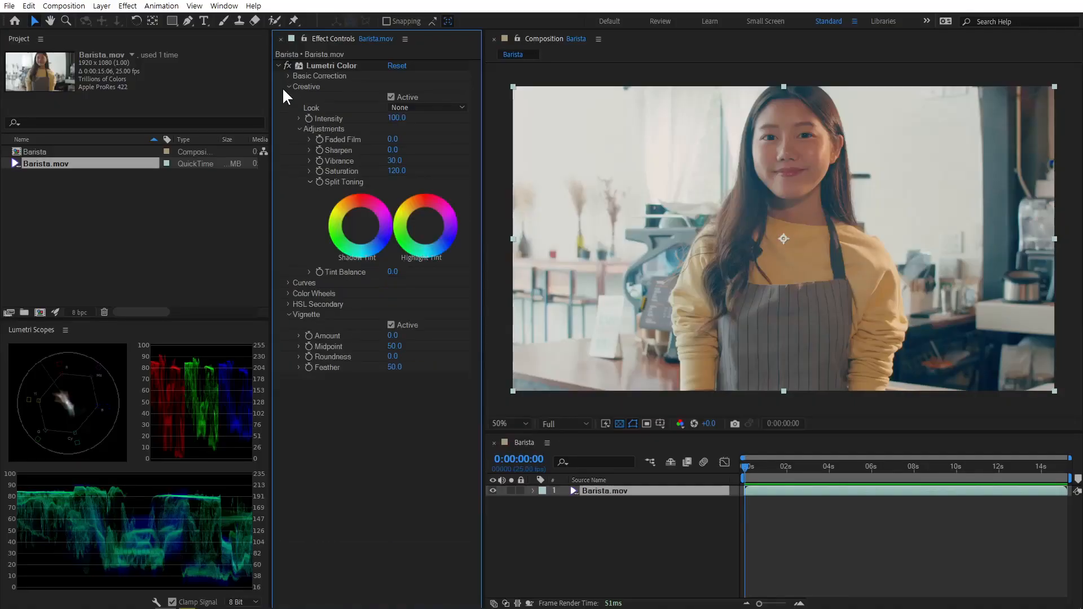
click(289, 86)
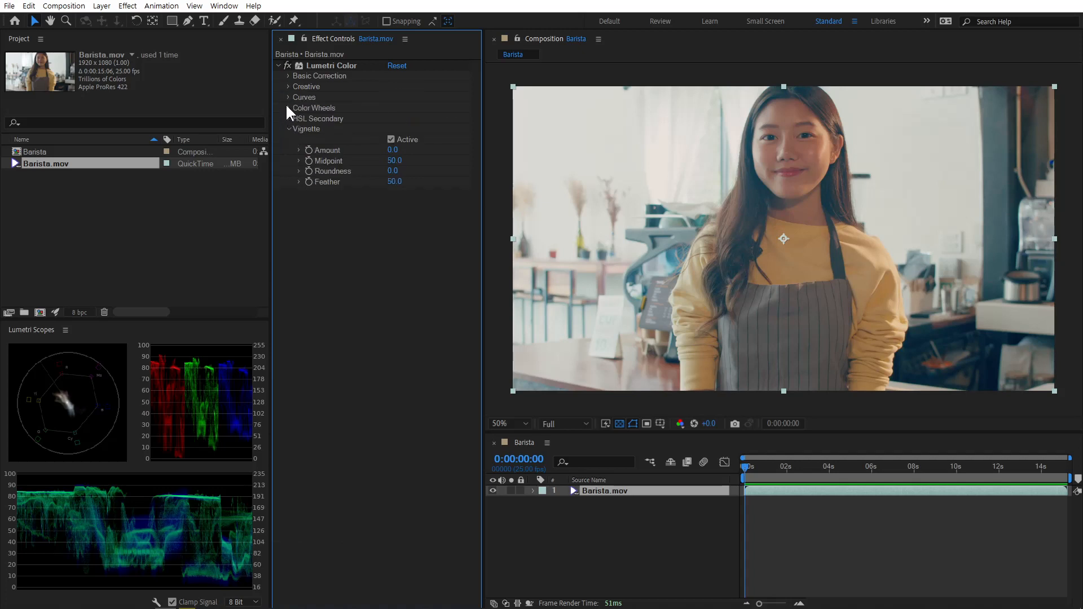
click(287, 97)
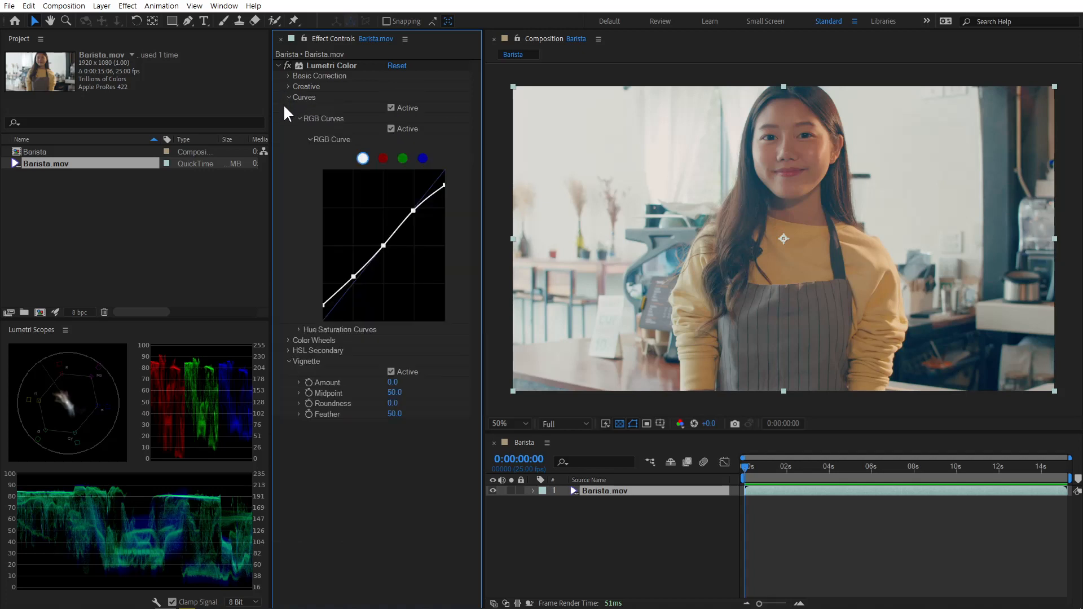
click(309, 140)
click(299, 150)
scroll(338, 179, down, 2)
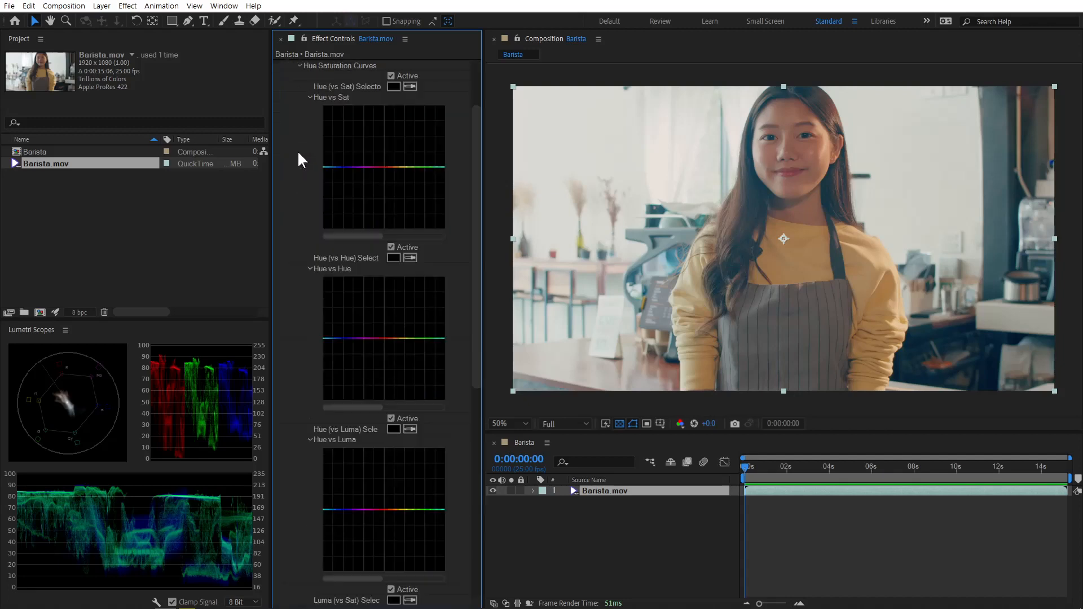
drag(477, 185, 476, 174)
scroll(441, 178, up, 1)
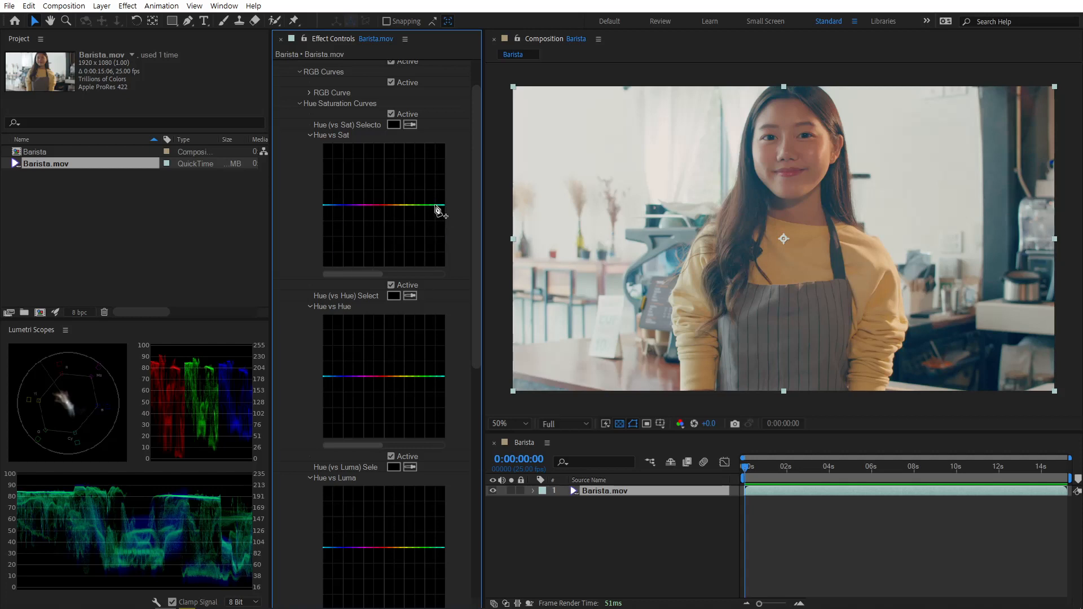
Try pulling the whole Hue vs Sat curve to its minimum to desaturate the footage, and reset the curve.
drag(438, 211, 431, 289)
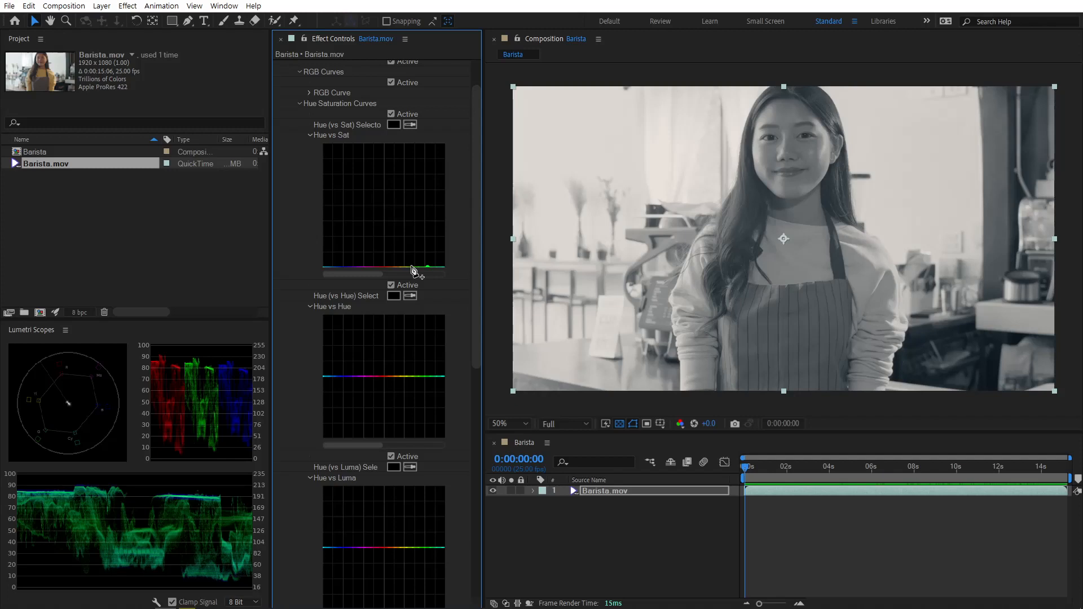
double_click(380, 218)
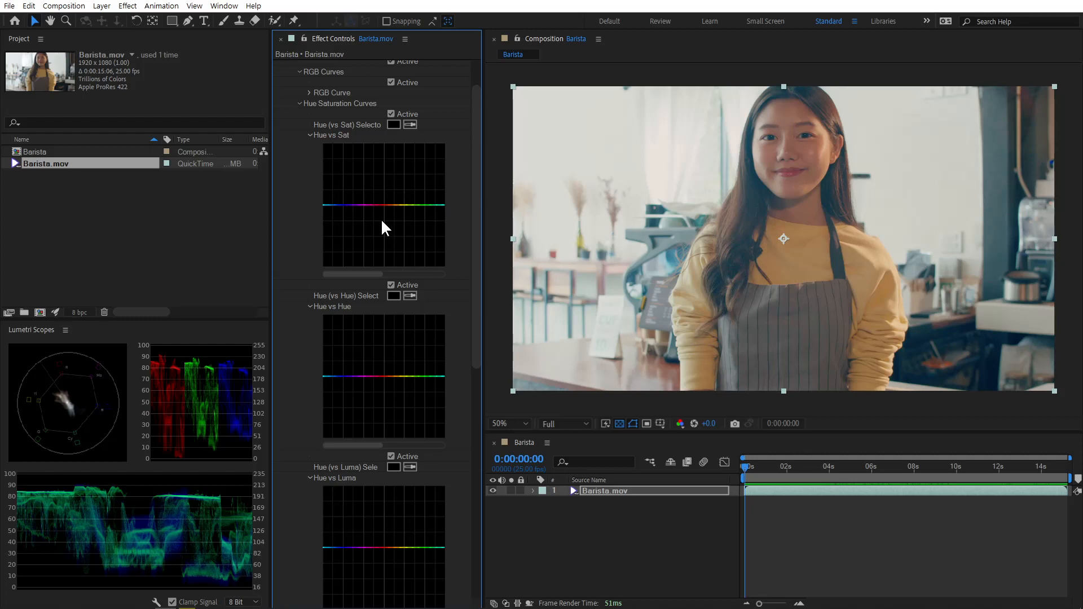
Sample a tan tone from the barista for Hue vs Sat, desaturate that hue fully, and widen the dip with surrounding points.
click(410, 124)
click(814, 252)
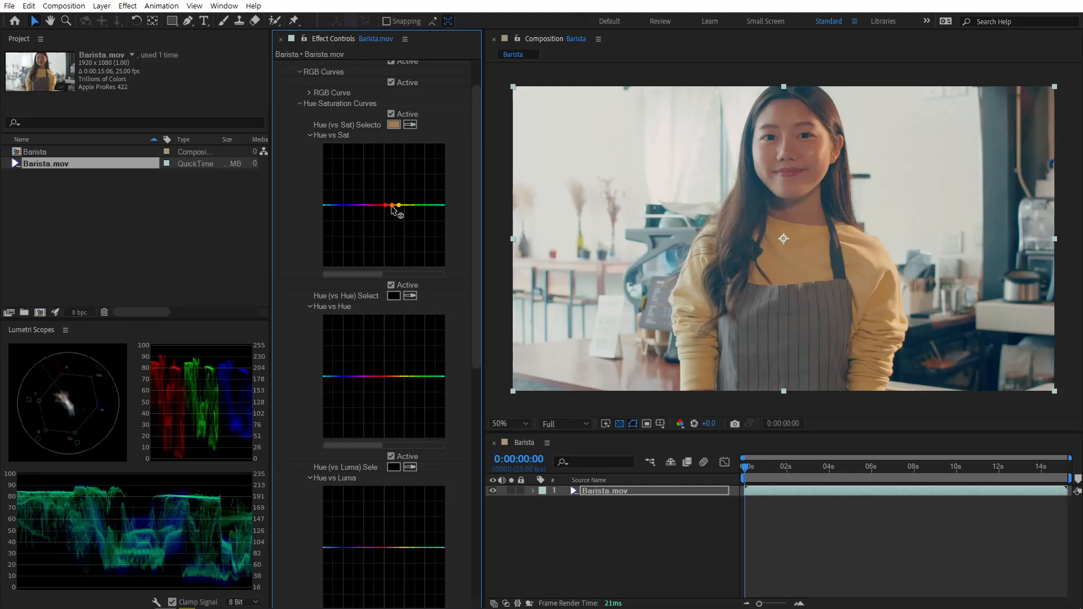
drag(393, 205, 389, 274)
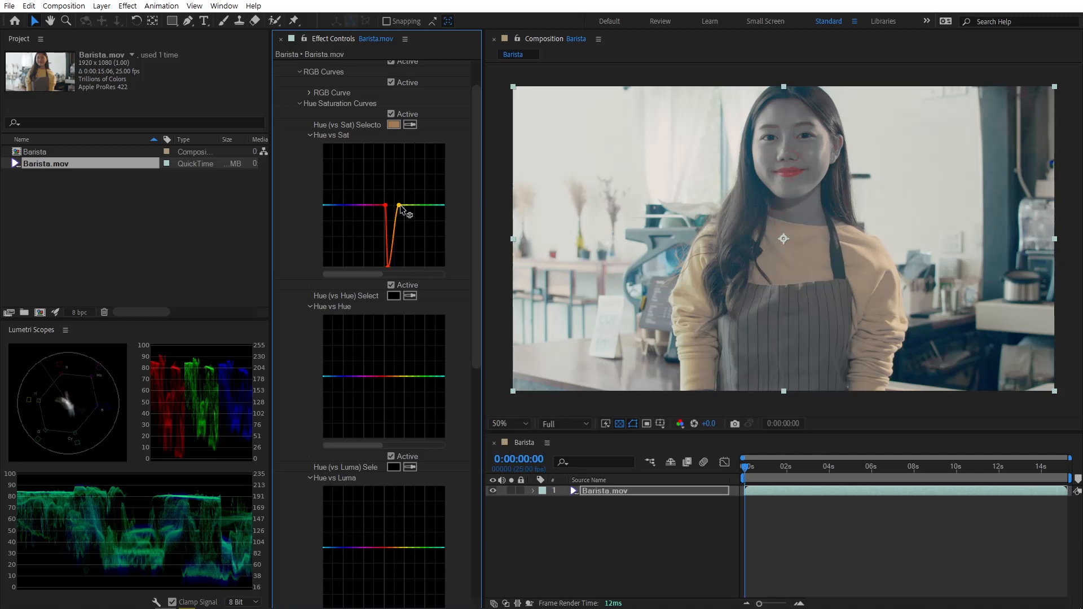
mouse_move(399, 204)
mouse_down()
mouse_move(415, 208)
mouse_move(383, 214)
mouse_move(401, 213)
mouse_up()
click(375, 205)
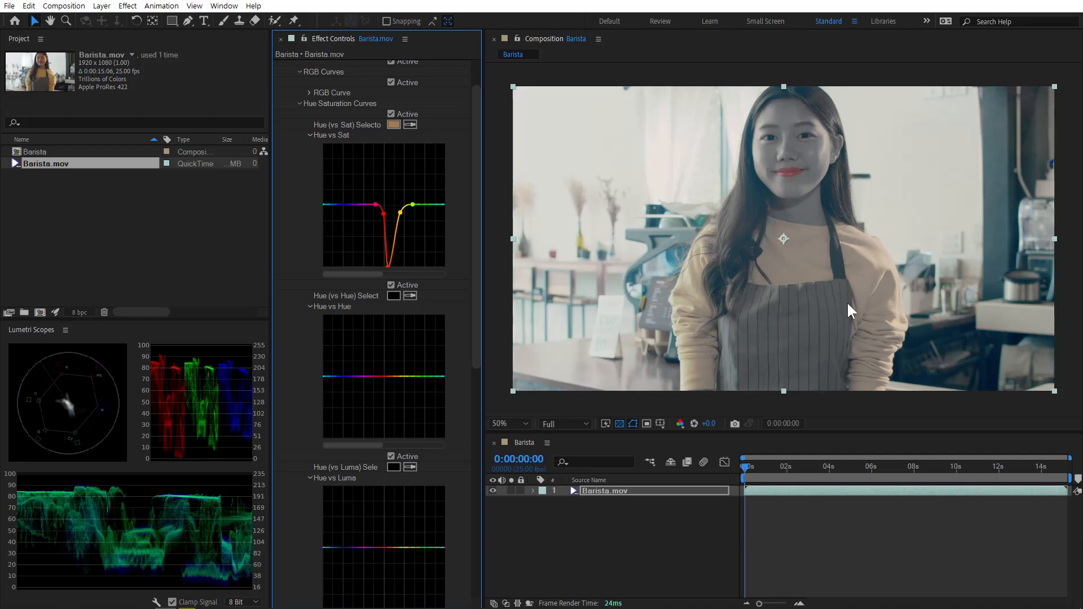
Reset the Hue vs Sat curve to a flat line.
double_click(381, 229)
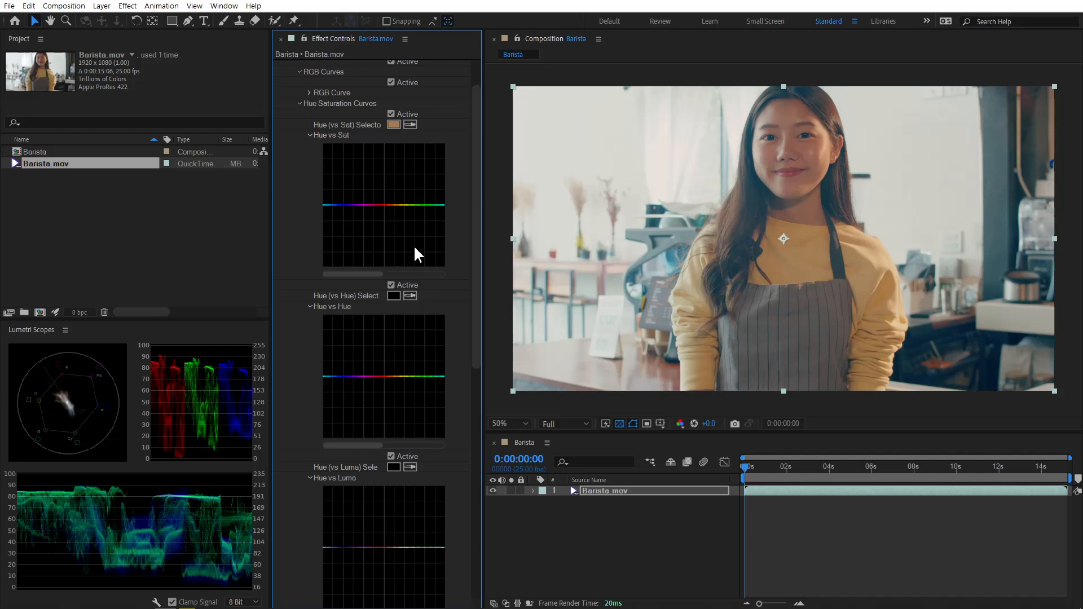
scroll(479, 197, up, 1)
scroll(479, 196, up, 2)
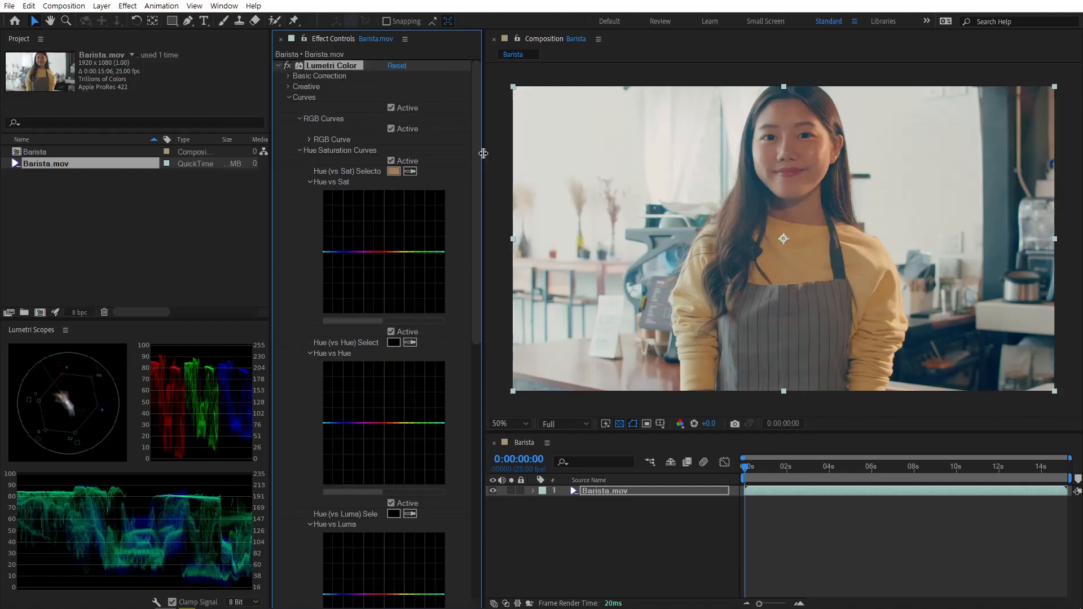